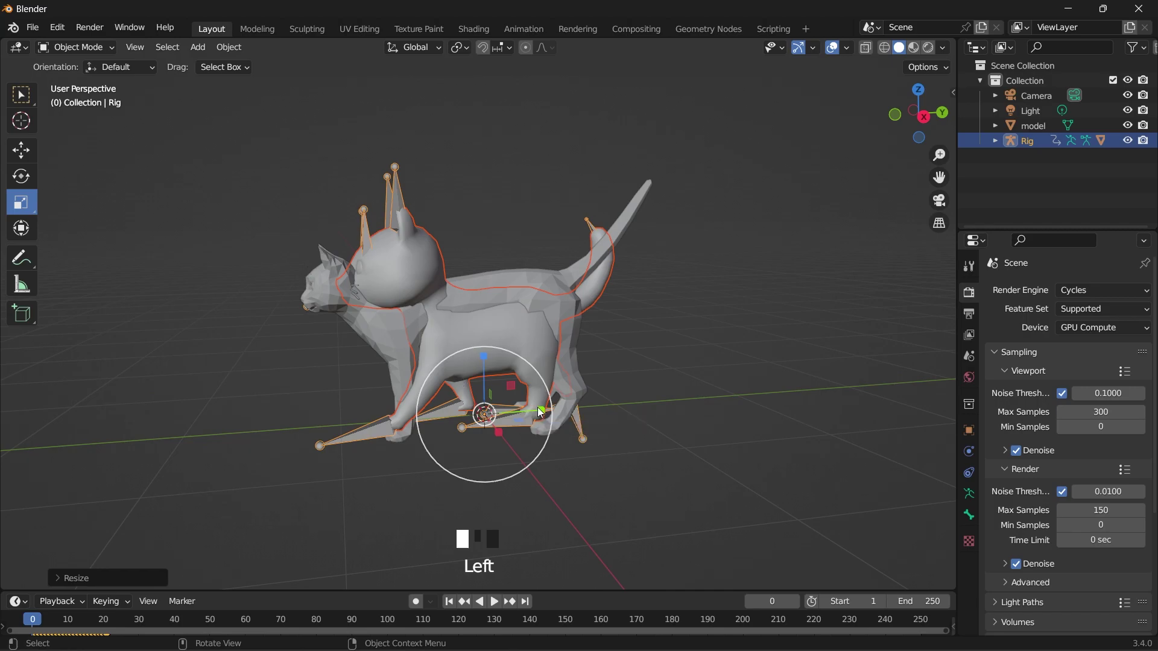
Finish scaling the rig and switch its armature to Rest Position
drag(540, 412, 537, 412)
drag(929, 80, 856, 87)
click(970, 494)
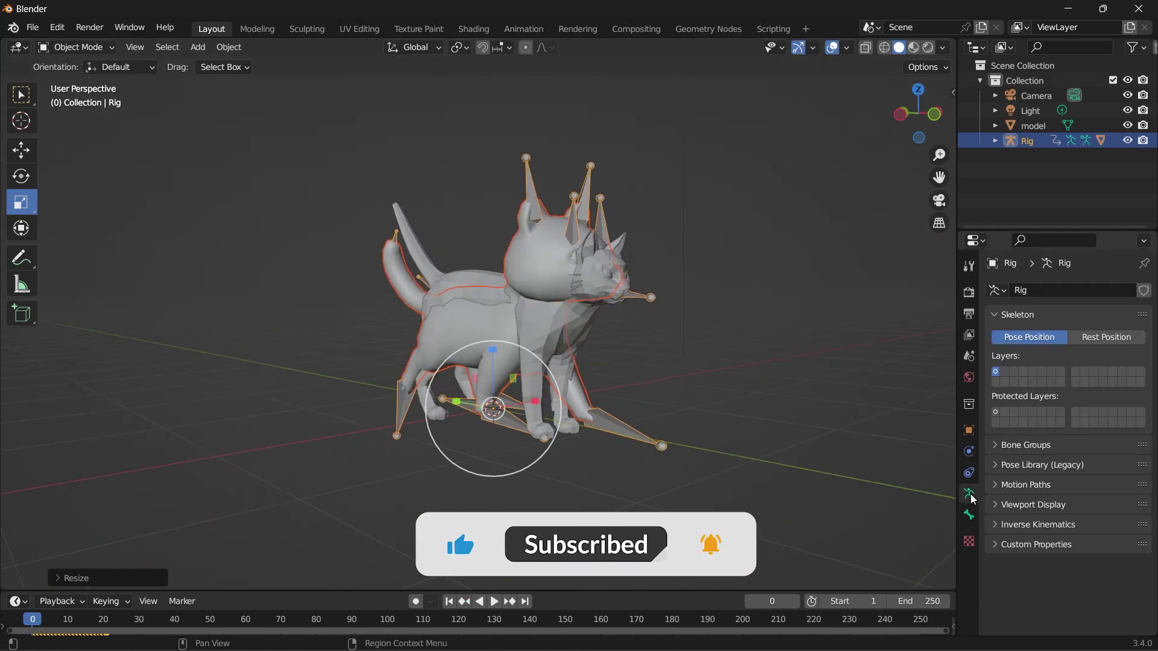
click(1107, 337)
Move the rig in the right side view to line its bones up with the realistic cat model
drag(917, 134, 570, 383)
scroll(570, 383, up, 2)
drag(918, 114, 510, 294)
click(21, 150)
click(923, 117)
drag(462, 452, 143, 269)
mouse_move(463, 392)
mouse_down()
mouse_move(463, 380)
mouse_move(463, 402)
mouse_move(463, 389)
mouse_up()
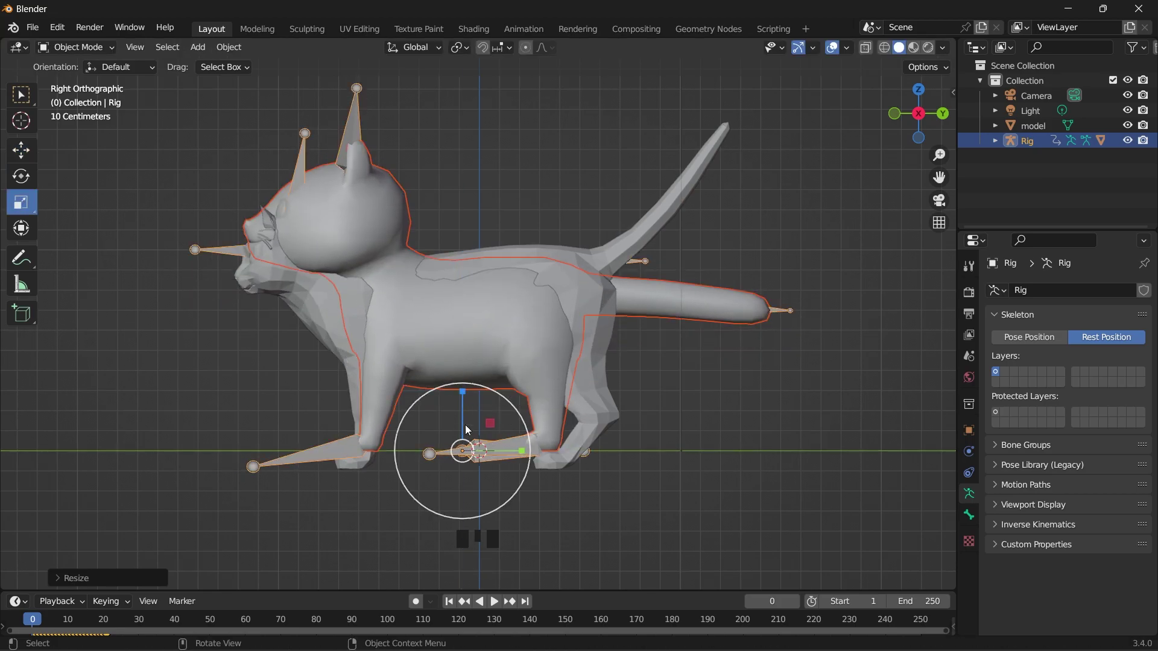
key(g)
Delete the Cat mesh attached to the rig, keeping the armature and the realistic model
click(894, 113)
drag(919, 113, 709, 248)
click(592, 305)
click(403, 228)
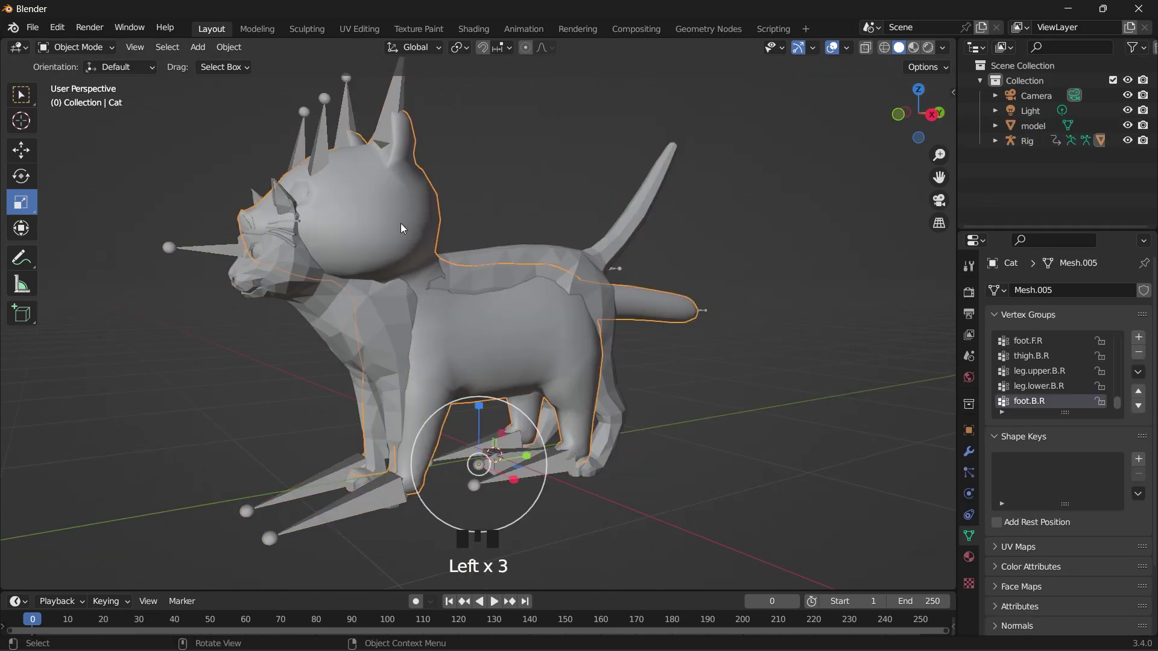
key(x)
click(359, 225)
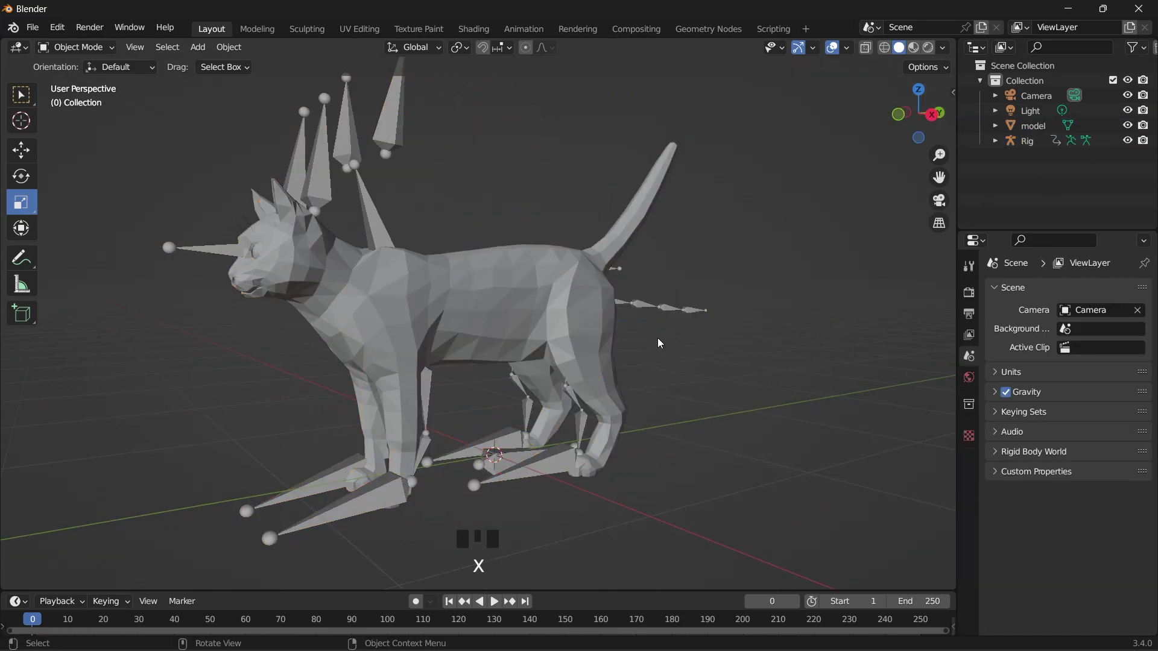
Select the cat model, enter Sculpt Mode and choose the Pose brush
drag(913, 137, 427, 209)
middle_drag(356, 271, 422, 275)
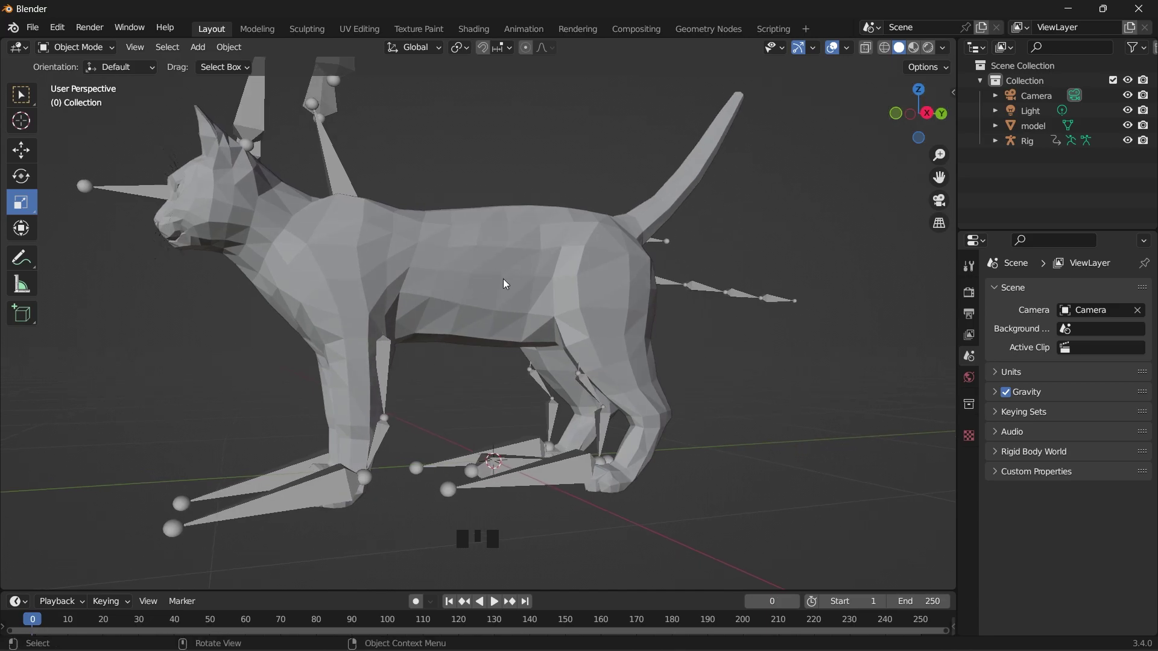
drag(902, 135, 802, 181)
scroll(803, 181, down, 2)
drag(918, 114, 804, 192)
click(492, 312)
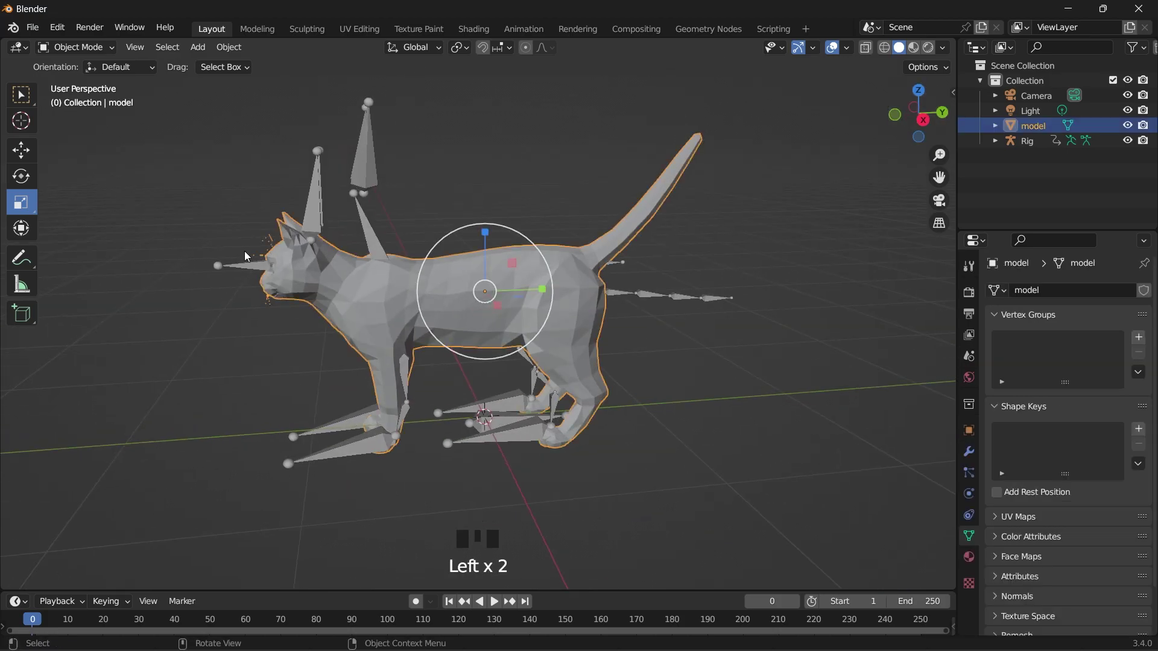
click(93, 48)
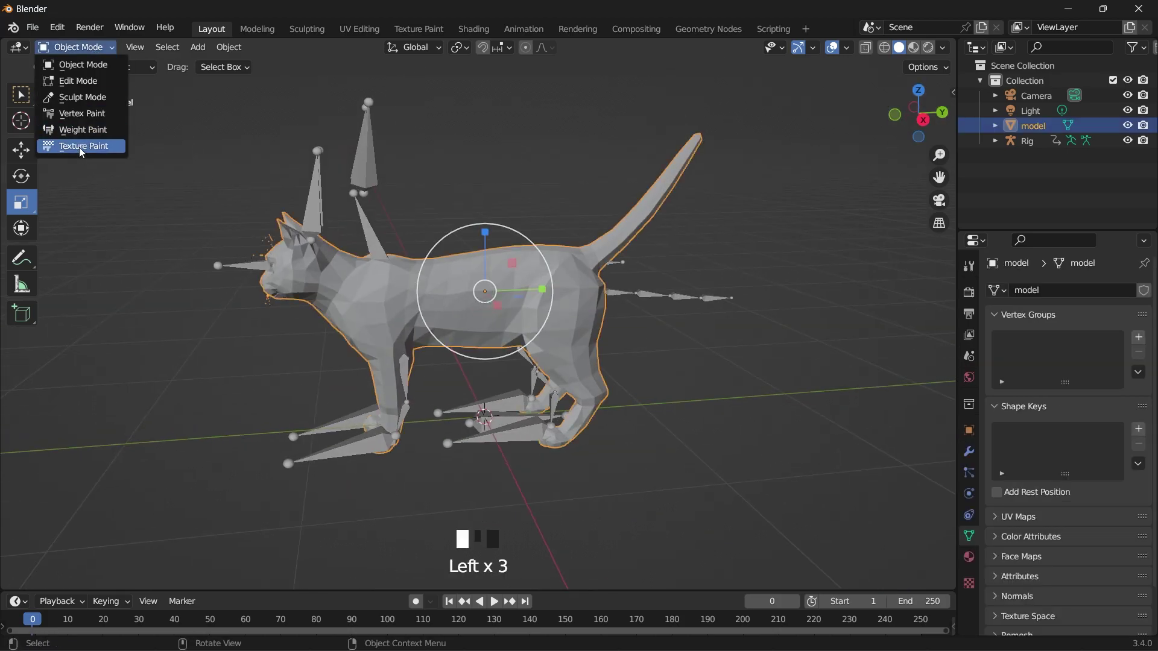
click(83, 100)
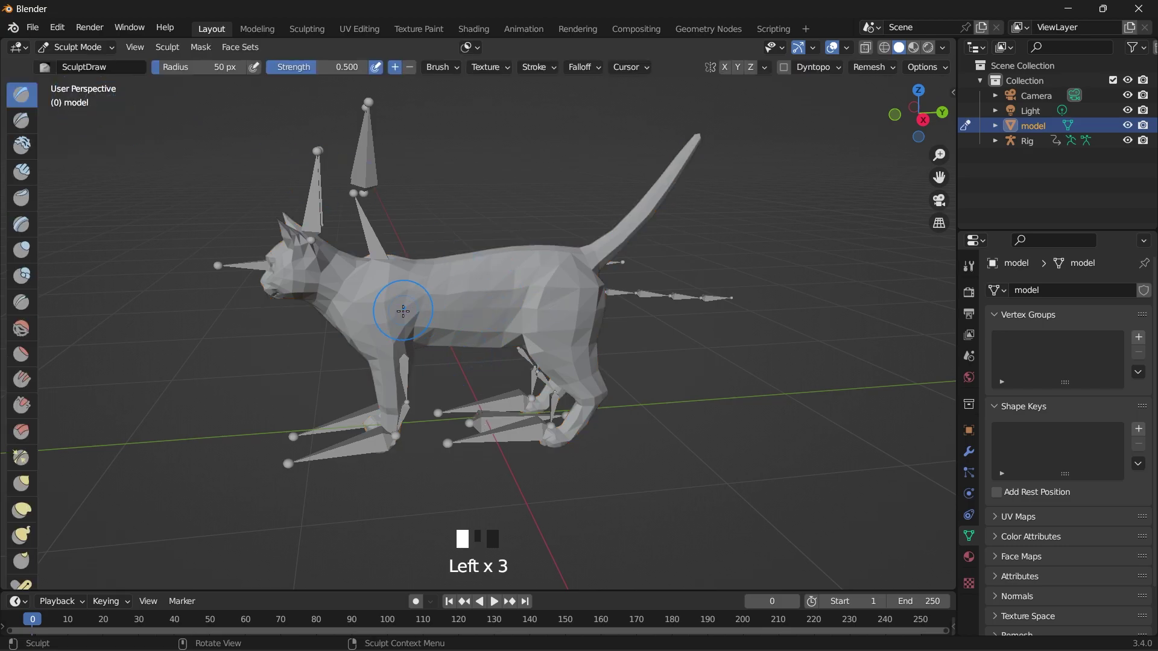
scroll(403, 310, up, 2)
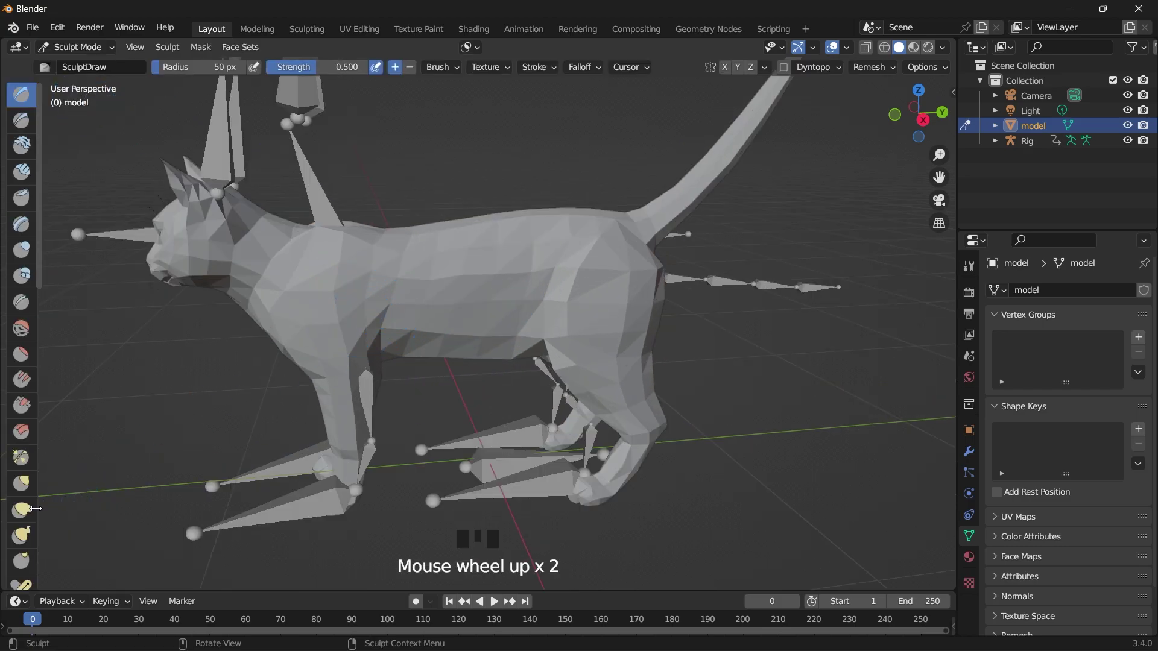
scroll(24, 511, down, 2)
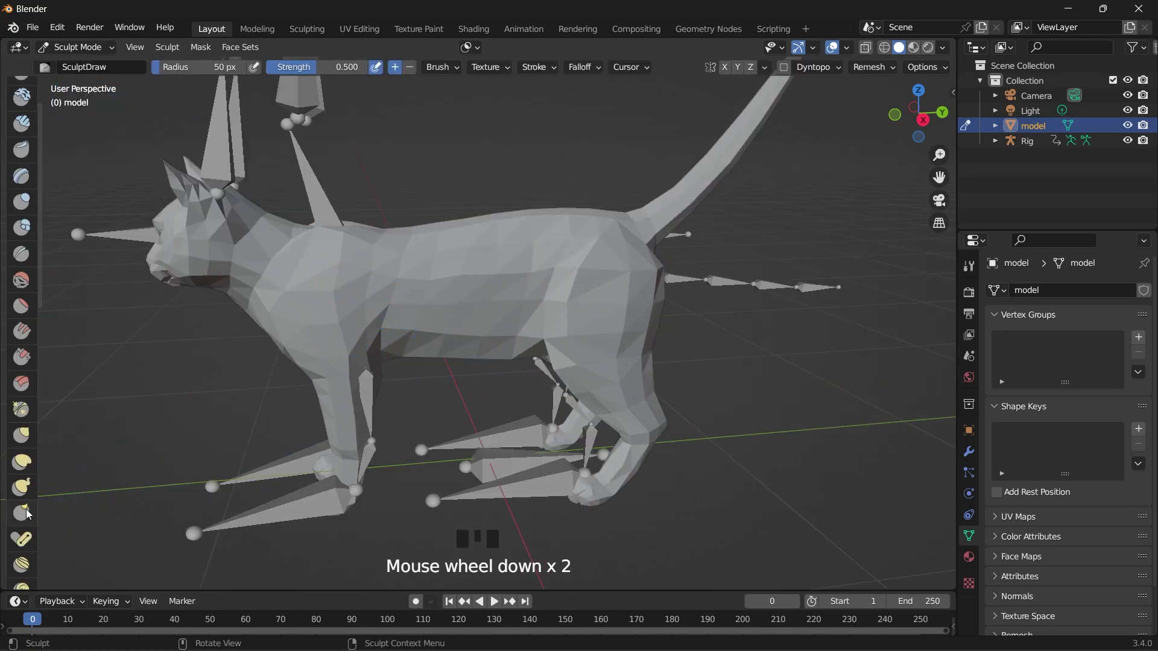
click(22, 540)
Try to bend the cat's hind and front legs with the Pose brush, undoing each stroke
drag(900, 152, 614, 355)
mouse_move(647, 423)
mouse_down()
mouse_move(615, 421)
mouse_move(595, 331)
mouse_up()
key(ctrl+z)
drag(919, 113, 883, 129)
drag(342, 365, 364, 348)
key(ctrl+z)
drag(341, 477, 338, 486)
key(ctrl+z)
Adjust the cat's paw with the Pose brush and return to Object Mode
click(895, 114)
mouse_move(488, 497)
mouse_down()
mouse_move(471, 498)
mouse_move(480, 495)
mouse_up()
mouse_move(776, 233)
middle_down()
mouse_move(752, 130)
mouse_move(663, 139)
middle_up()
click(966, 125)
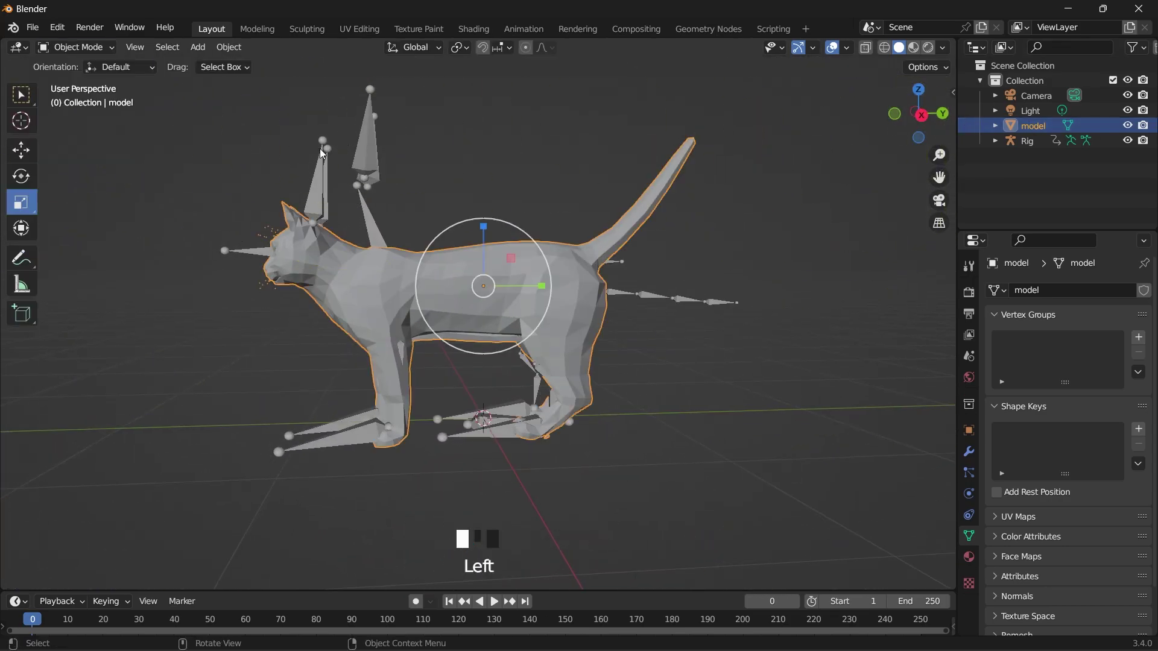
Hide and show the rig and the model in turn to compare the bones with the mesh
click(1031, 140)
click(1128, 141)
click(1128, 140)
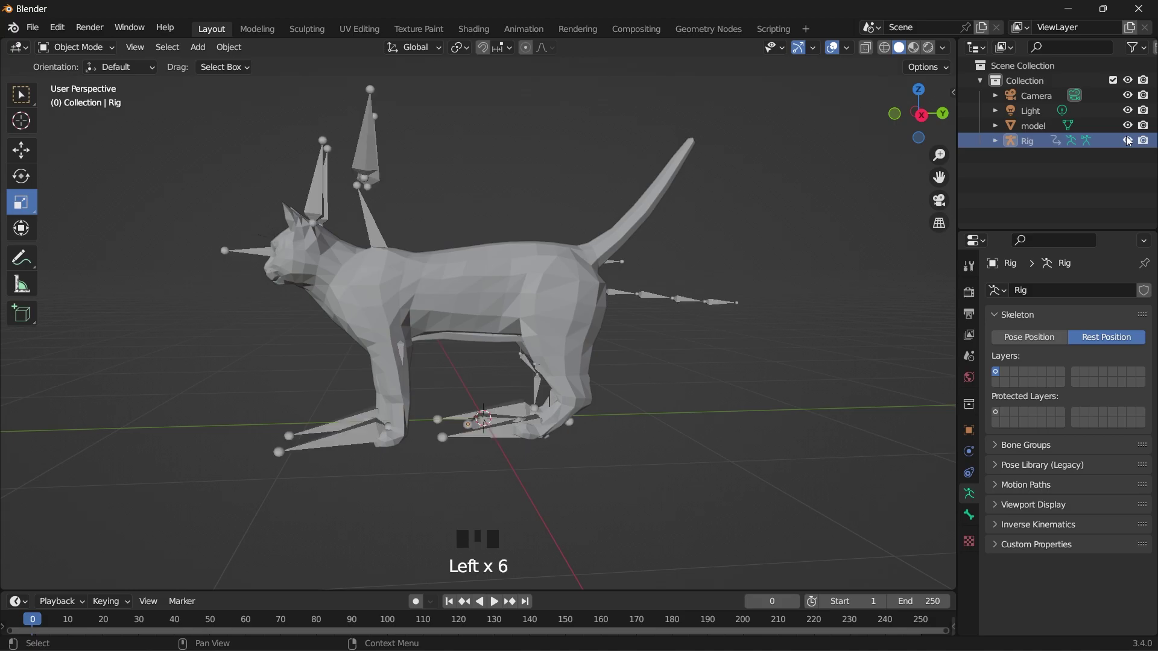
click(693, 225)
drag(920, 116, 899, 123)
click(1033, 124)
click(1128, 125)
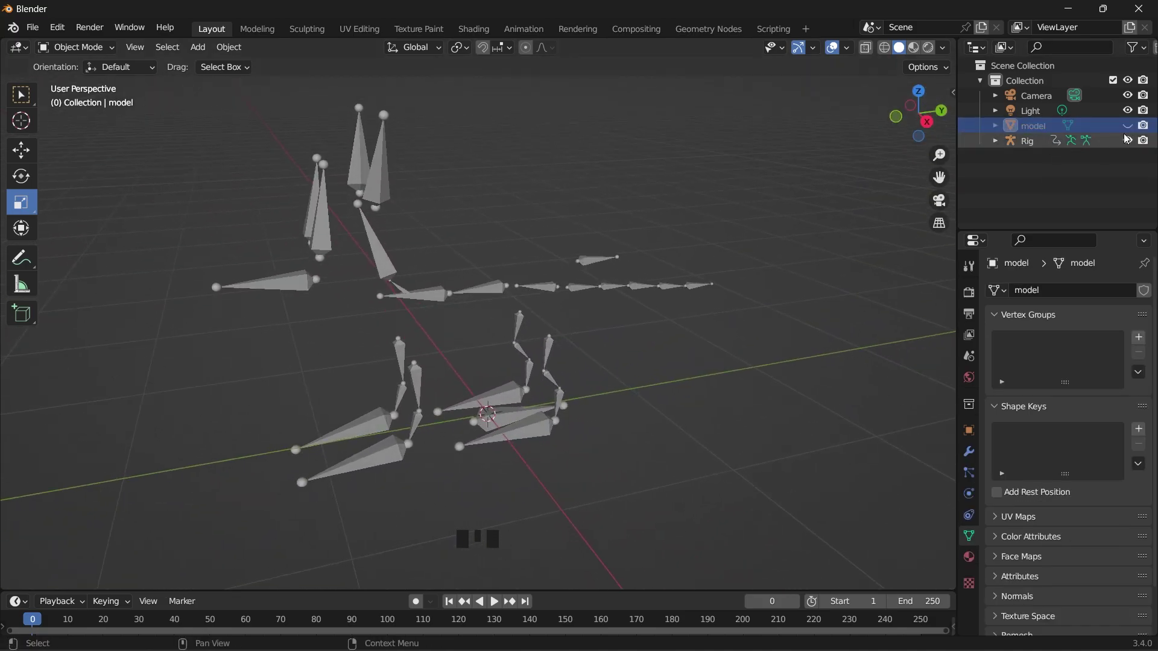
click(1128, 125)
click(927, 122)
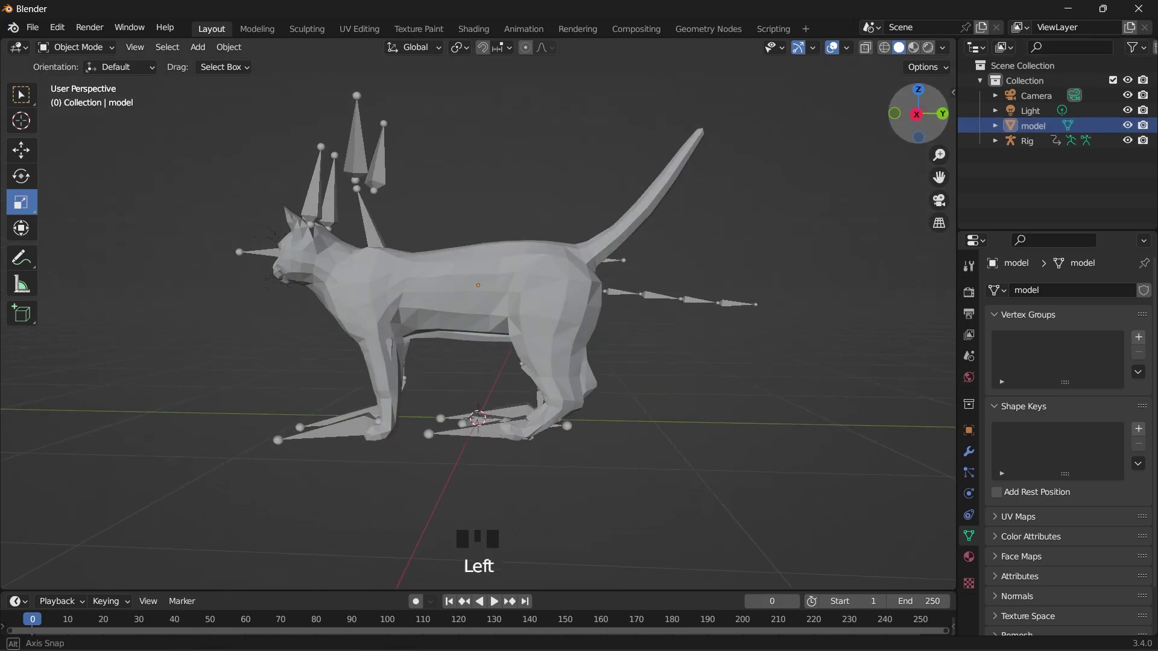
Re-enter Sculpt Mode on the model and bend the hind legs with the Pose brush at strength 0.675
click(75, 48)
click(81, 104)
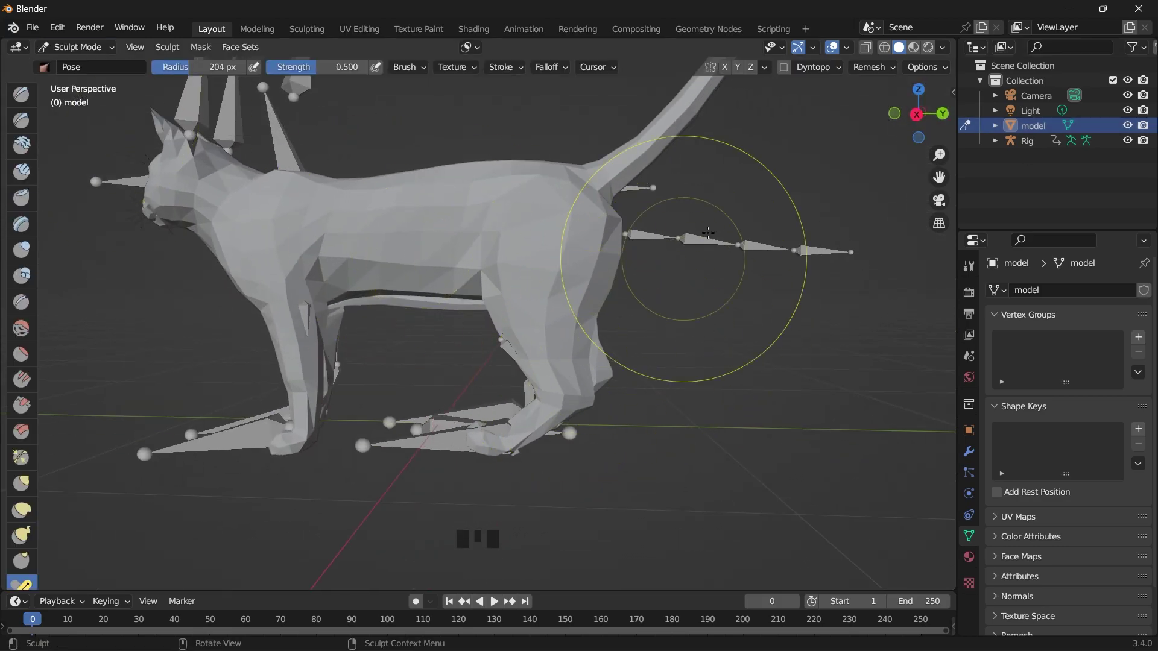
mouse_move(290, 310)
mouse_down()
mouse_move(308, 313)
mouse_move(290, 305)
mouse_up()
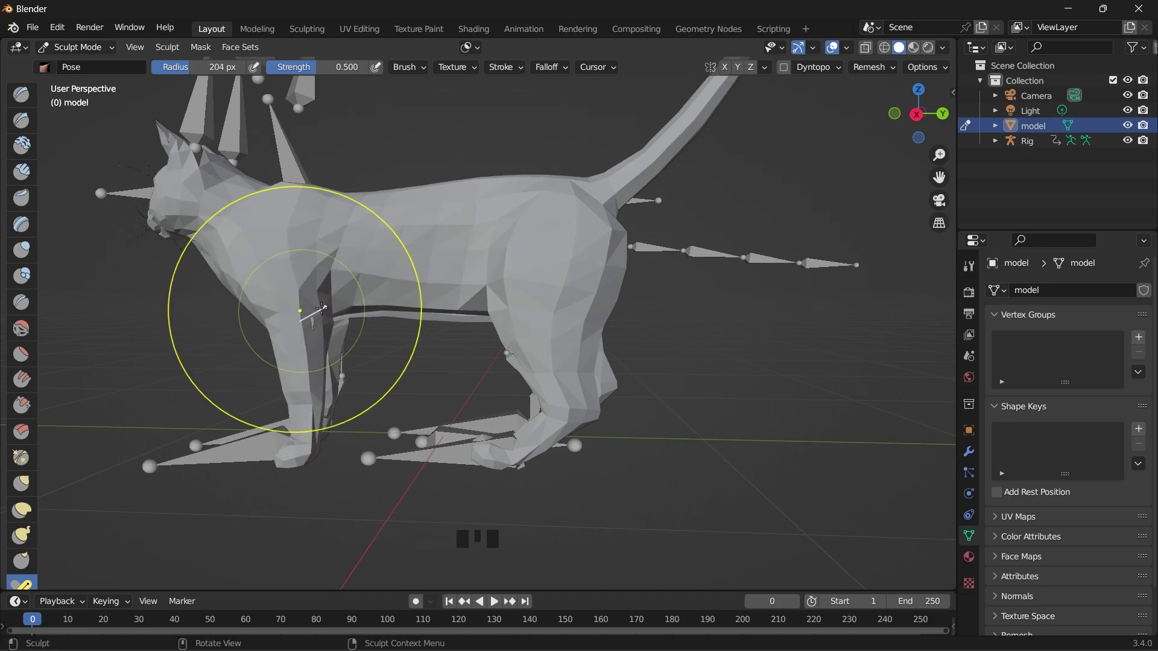
key(ctrl+z)
drag(919, 114, 914, 128)
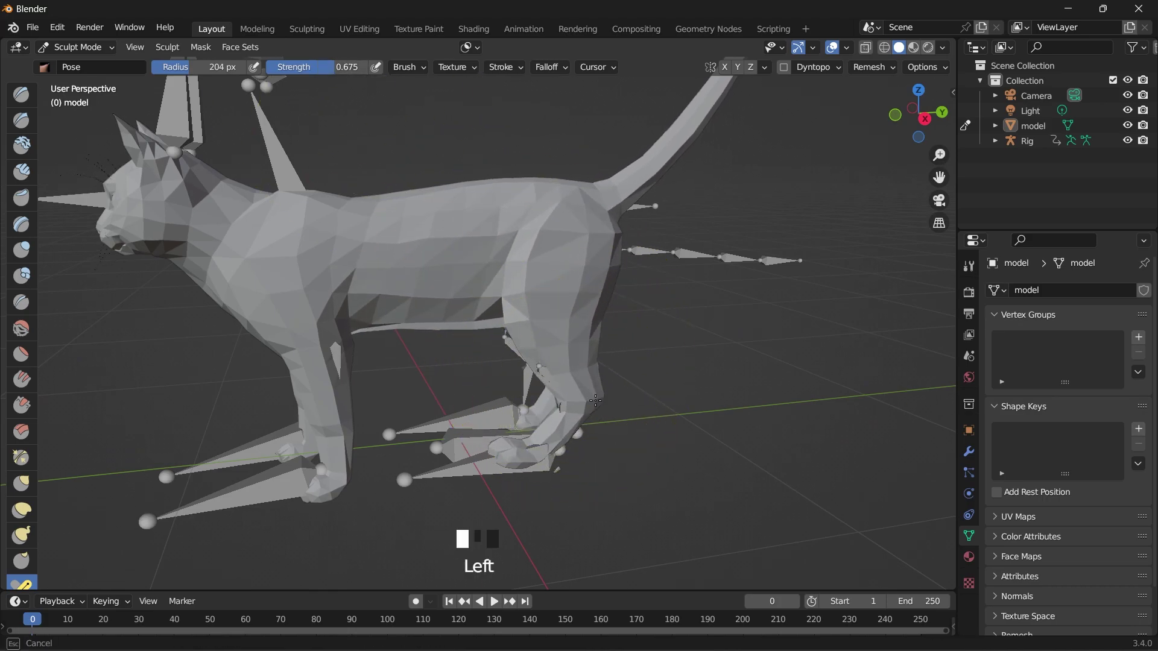
drag(918, 115, 875, 120)
drag(394, 405, 372, 388)
drag(913, 120, 893, 124)
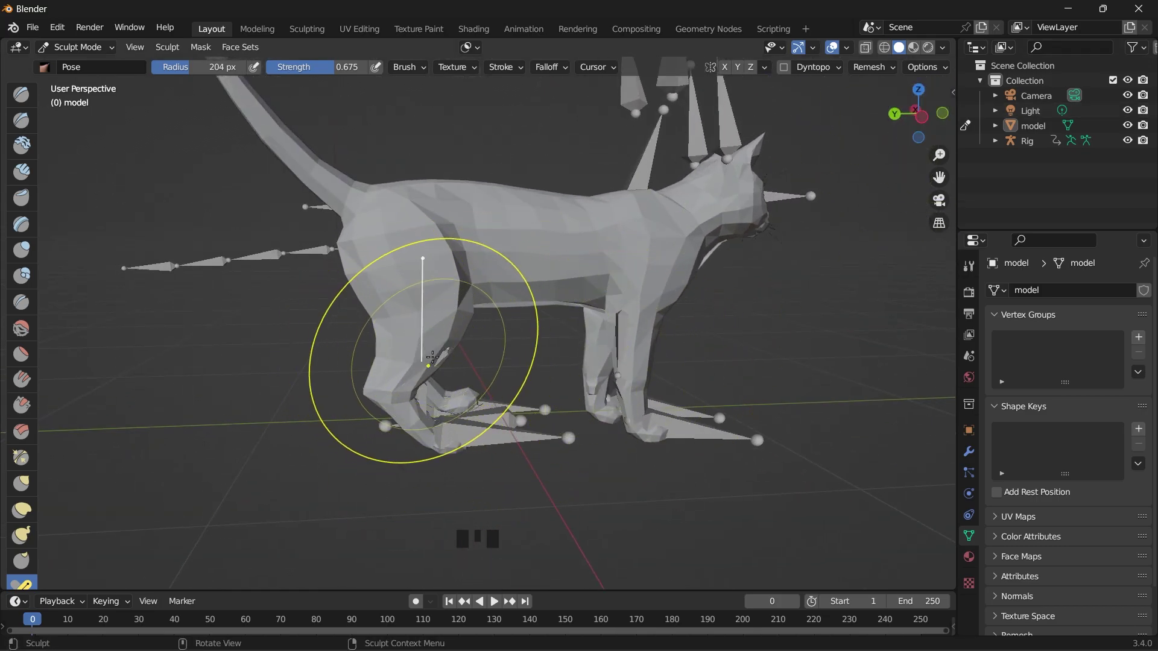
Reshape the hind legs and paws around the rig's leg bones with the Grab brush
click(22, 484)
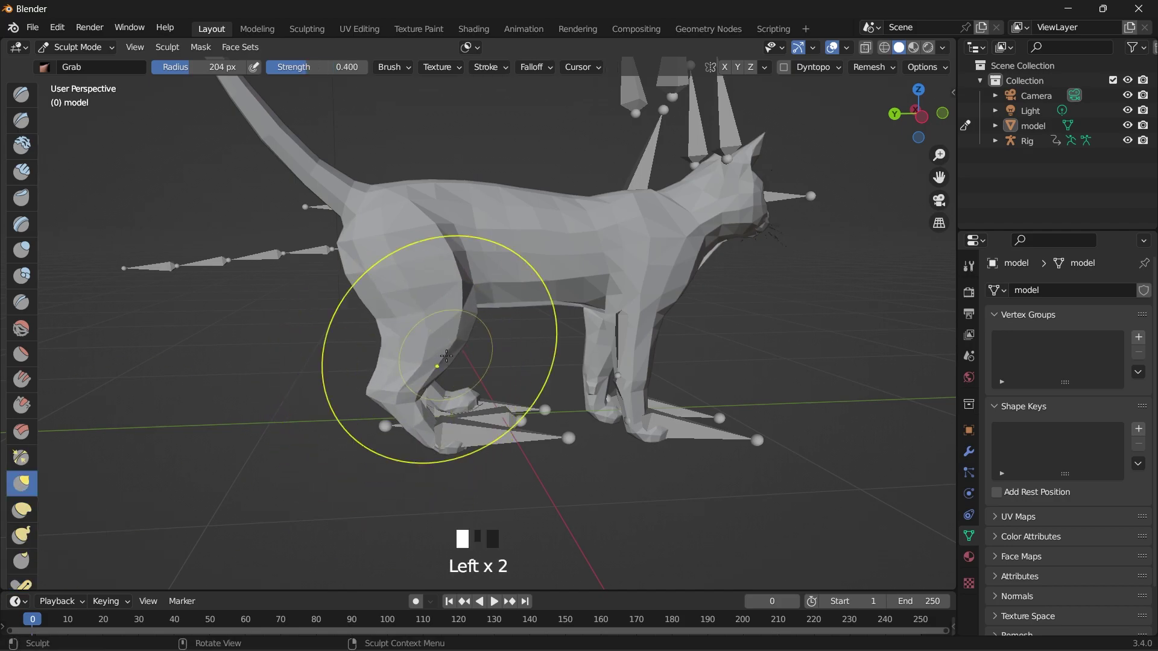
drag(920, 115, 490, 381)
drag(918, 114, 784, 154)
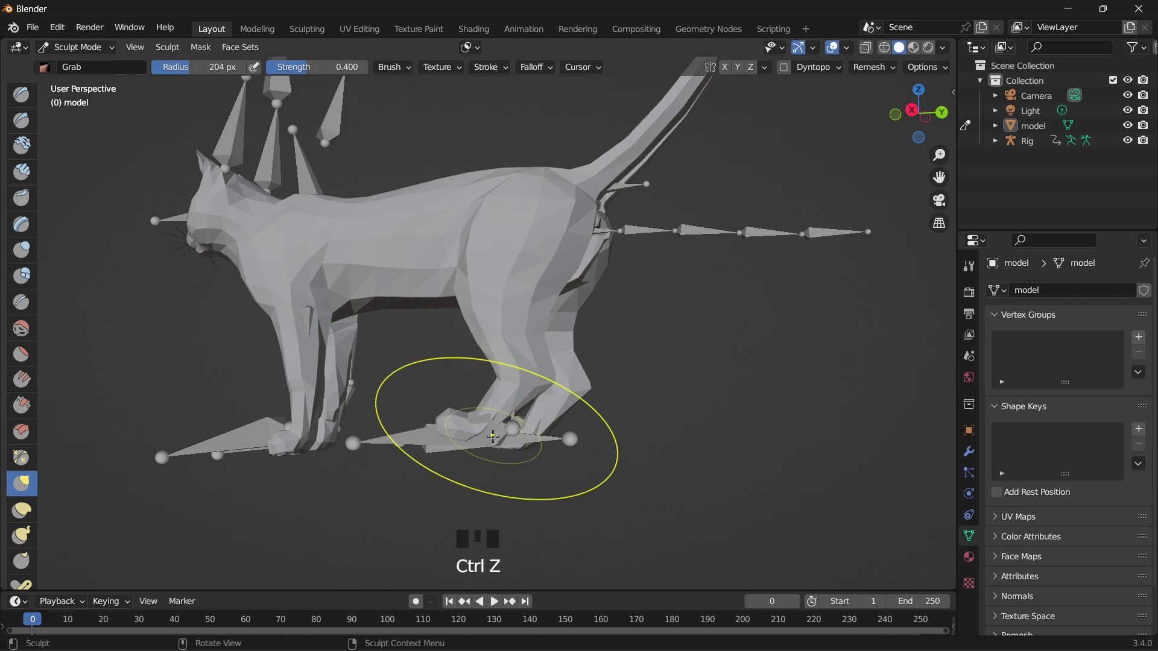
drag(918, 114, 863, 176)
drag(939, 177, 940, 178)
drag(906, 129, 342, 526)
scroll(887, 218, up, 4)
drag(918, 113, 543, 119)
mouse_move(622, 499)
mouse_down()
mouse_move(645, 456)
mouse_move(585, 482)
mouse_move(620, 481)
mouse_up()
Enable X-ray display in solid shading to see the leg bones through the mesh
scroll(302, 491, up, 2)
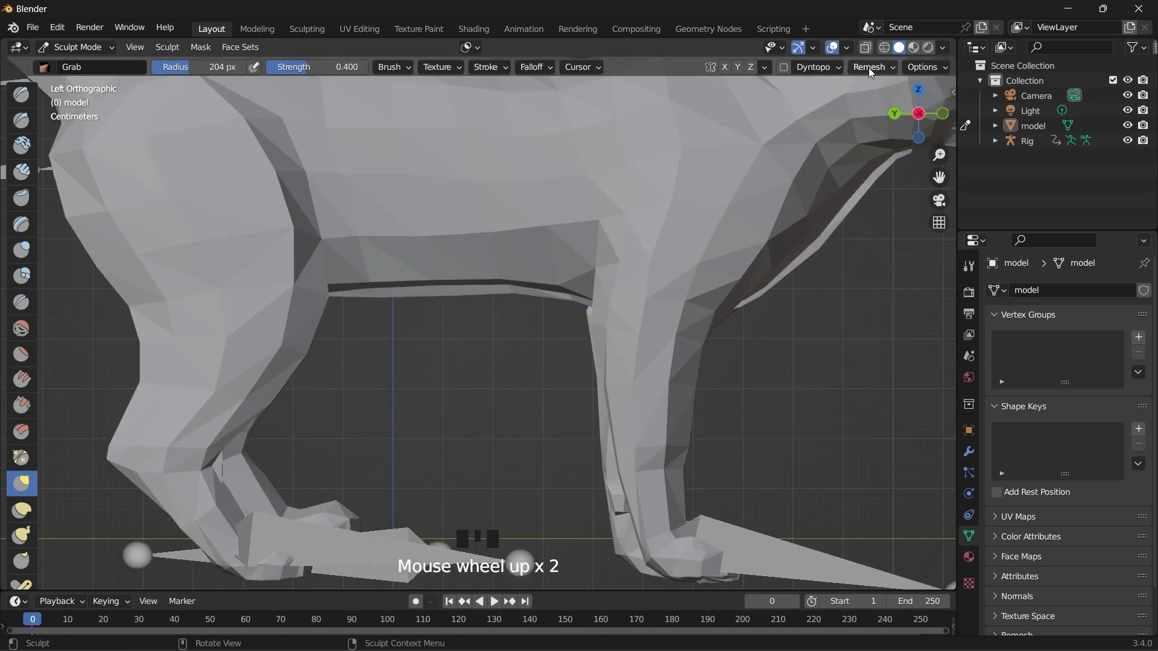
click(884, 48)
click(898, 47)
click(865, 47)
scroll(873, 145, down, 3)
mouse_move(939, 177)
mouse_down()
mouse_move(965, 91)
mouse_move(886, 118)
mouse_up()
scroll(905, 181, up, 3)
Undo the last stroke and pull the hind lower leg toward its bones with the Grab brush
key(ctrl+z)
mouse_move(243, 469)
mouse_down()
mouse_move(362, 484)
mouse_move(319, 481)
mouse_move(281, 430)
mouse_up()
click(922, 113)
Switch the viewport to Material Preview and adjust the hind leg and paw with the Pose brush
click(22, 583)
click(919, 113)
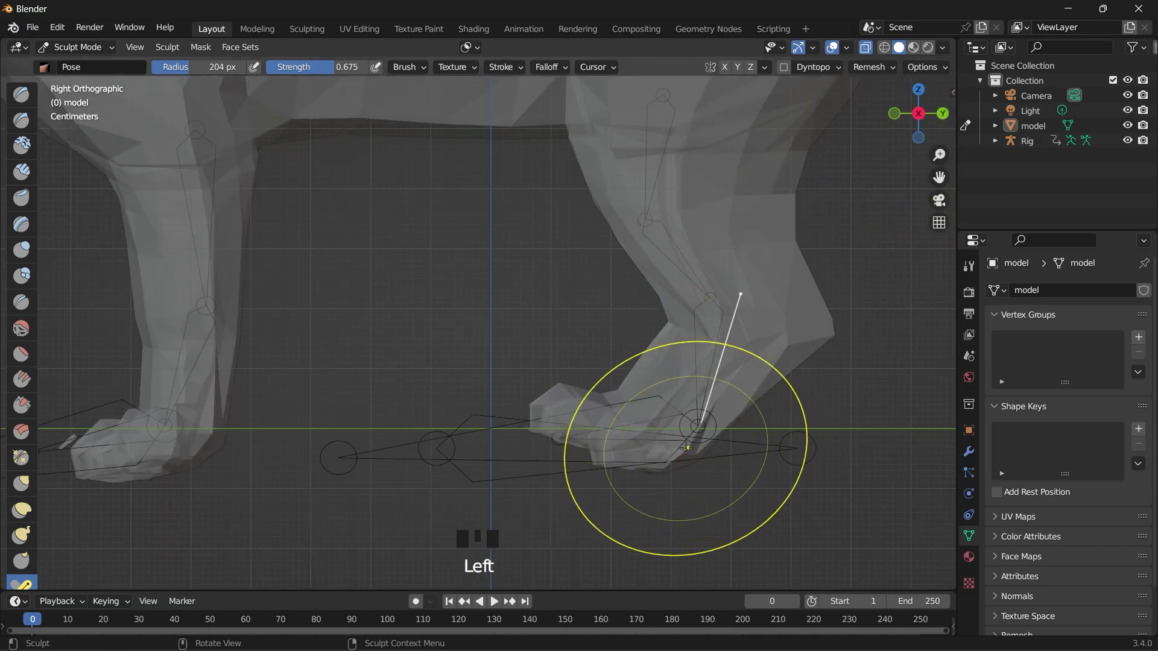
click(914, 48)
drag(919, 114, 903, 121)
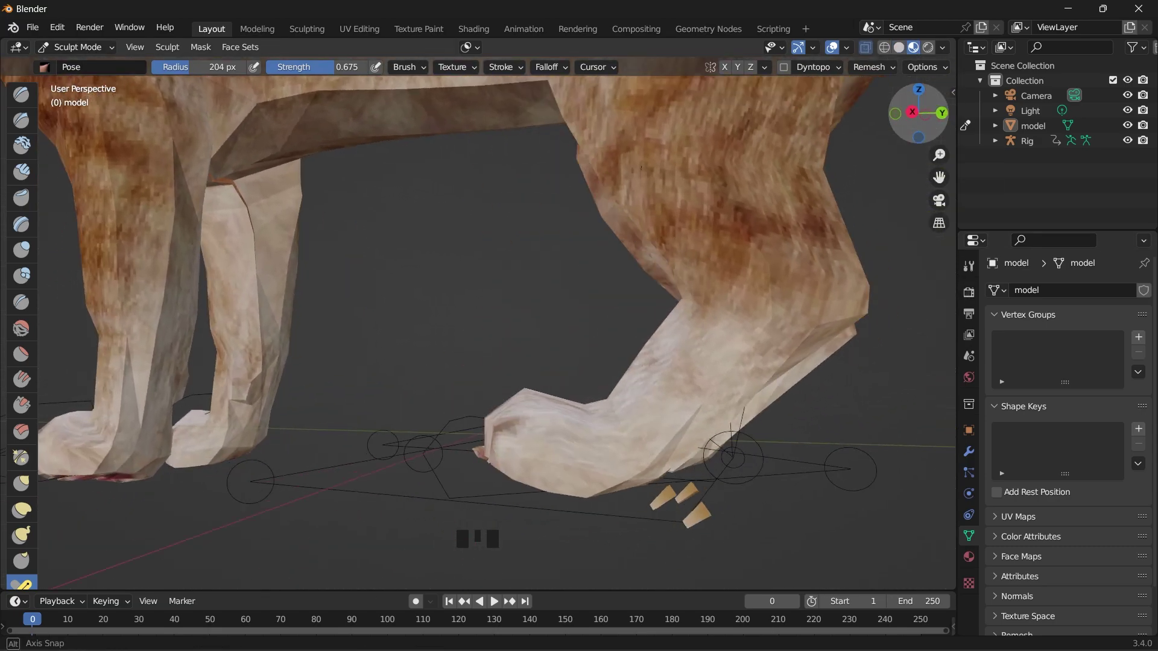
scroll(656, 422, down, 2)
drag(588, 402, 613, 406)
key(KP_3)
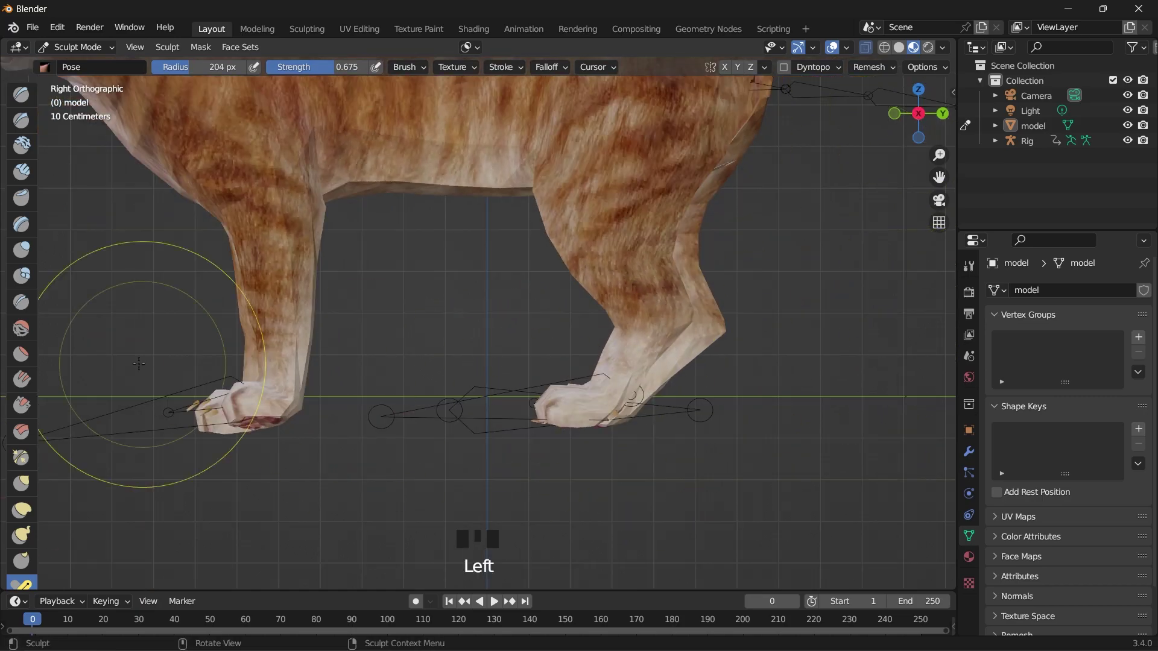
Reshape the hocks and lower parts of both hind legs with the Grab brush
click(21, 483)
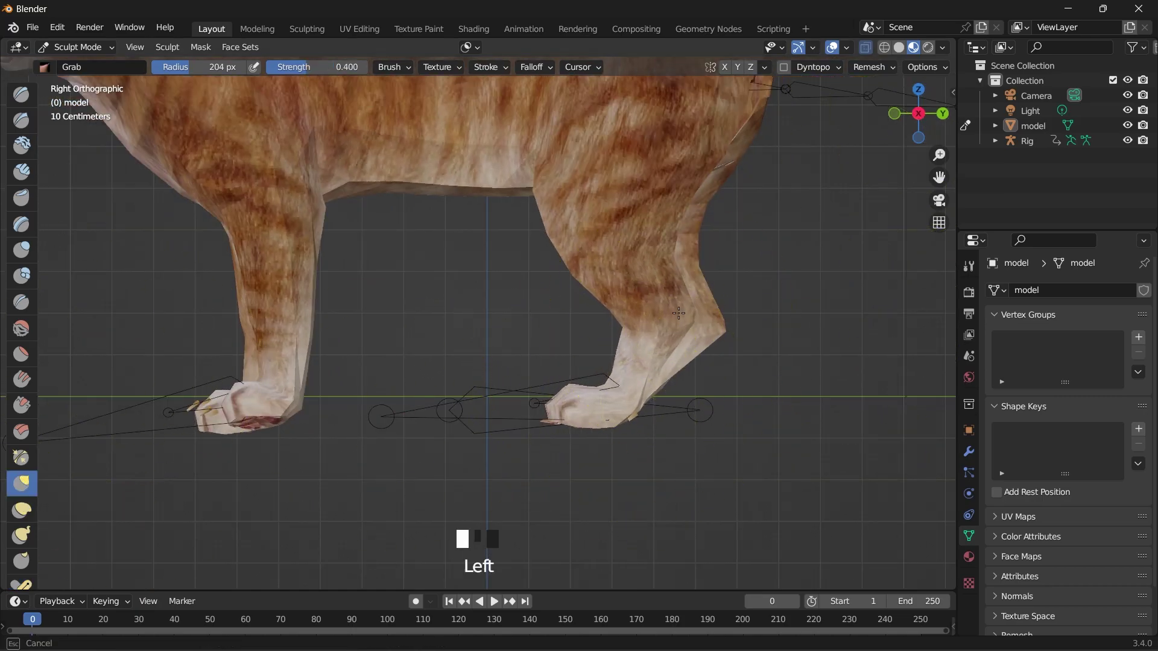
drag(919, 115, 312, 311)
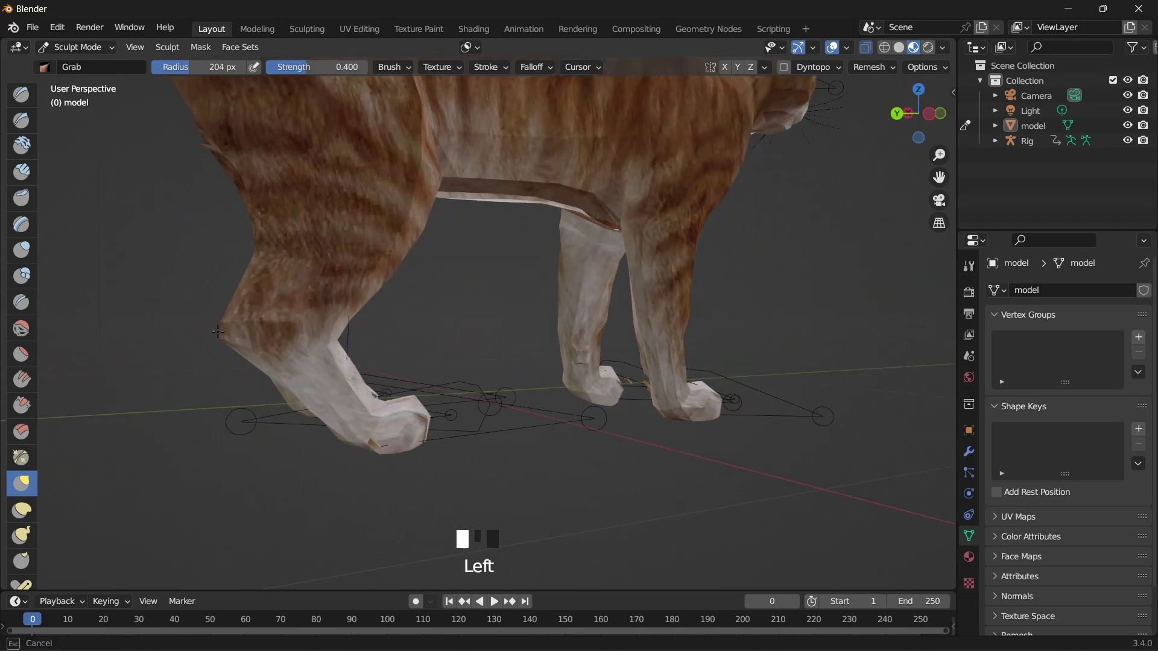
click(312, 311)
click(312, 312)
click(311, 311)
drag(919, 113, 875, 145)
click(322, 335)
drag(633, 353, 576, 337)
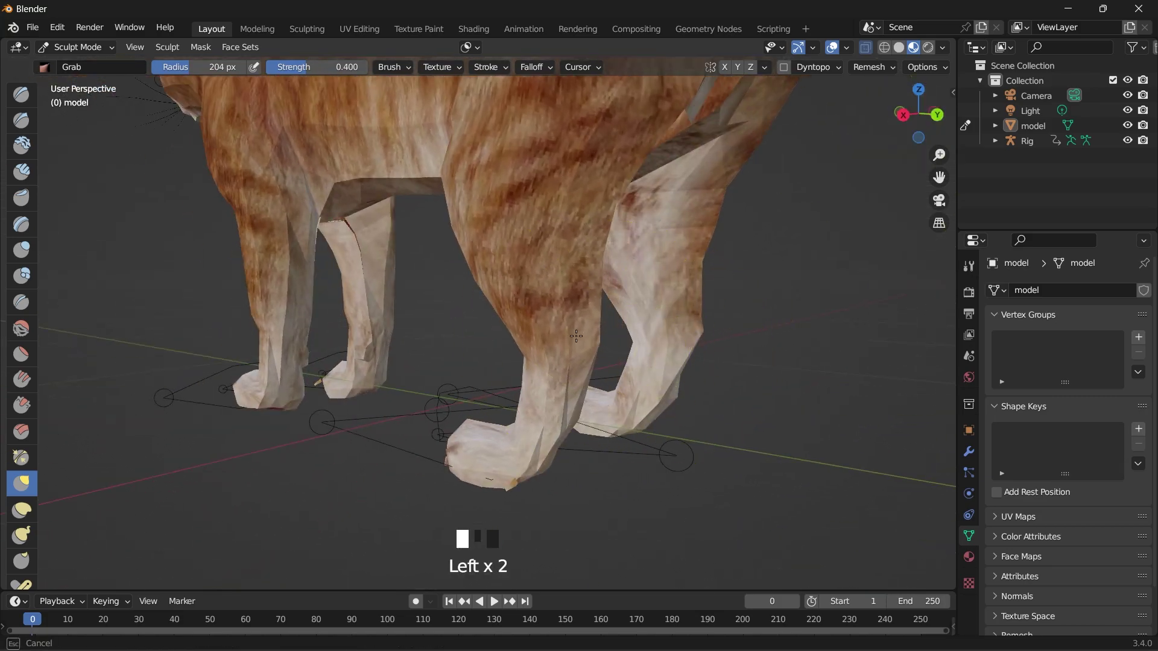
Nudge both front paws with the Grab brush while viewing the cat from the front
mouse_move(904, 124)
mouse_down()
mouse_move(884, 142)
mouse_move(905, 126)
mouse_move(896, 121)
mouse_up()
scroll(517, 309, down, 2)
click(919, 120)
click(553, 395)
click(371, 404)
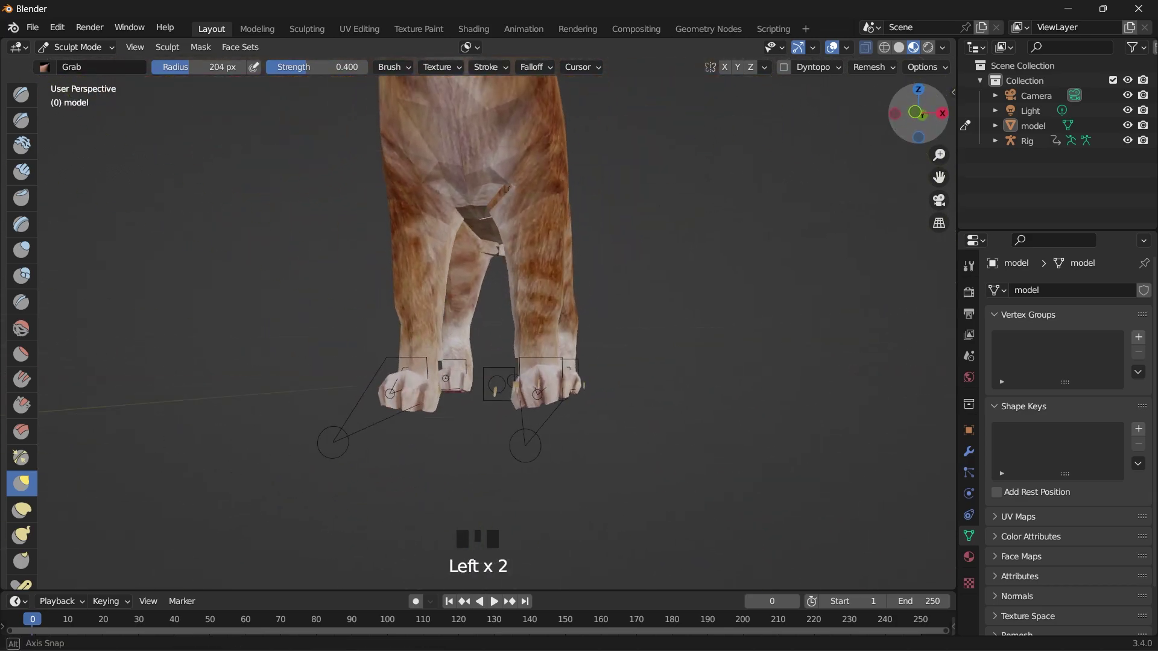
Try to turn the front paws with the Rotate brush
scroll(25, 358, down, 5)
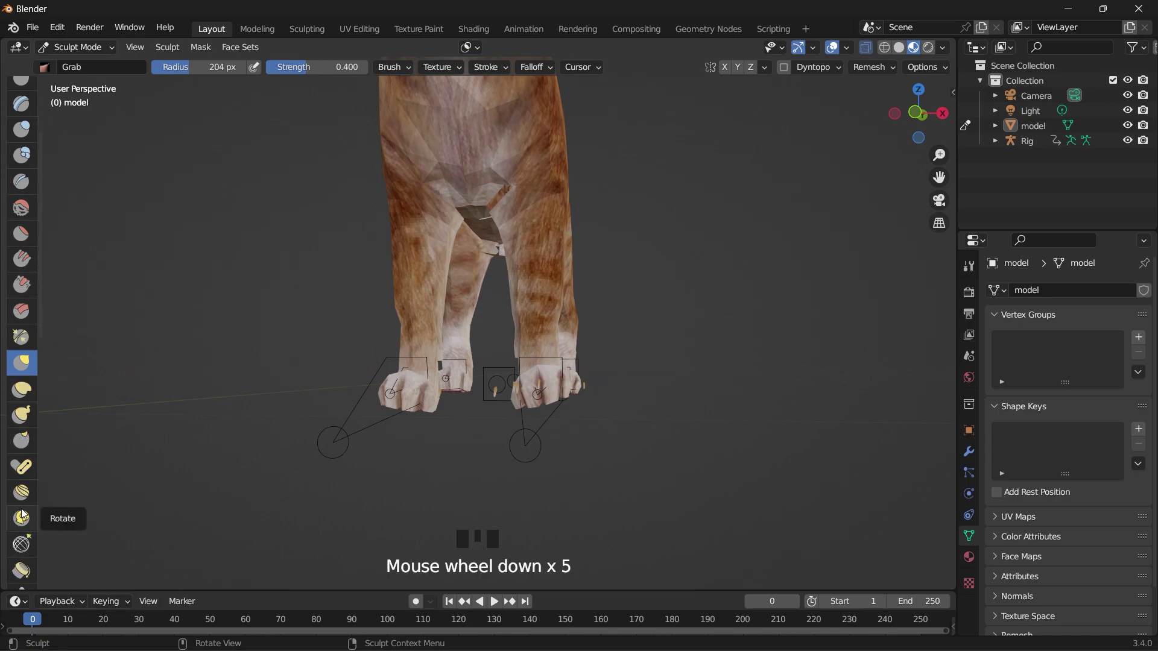
click(22, 518)
click(555, 389)
drag(426, 389, 486, 445)
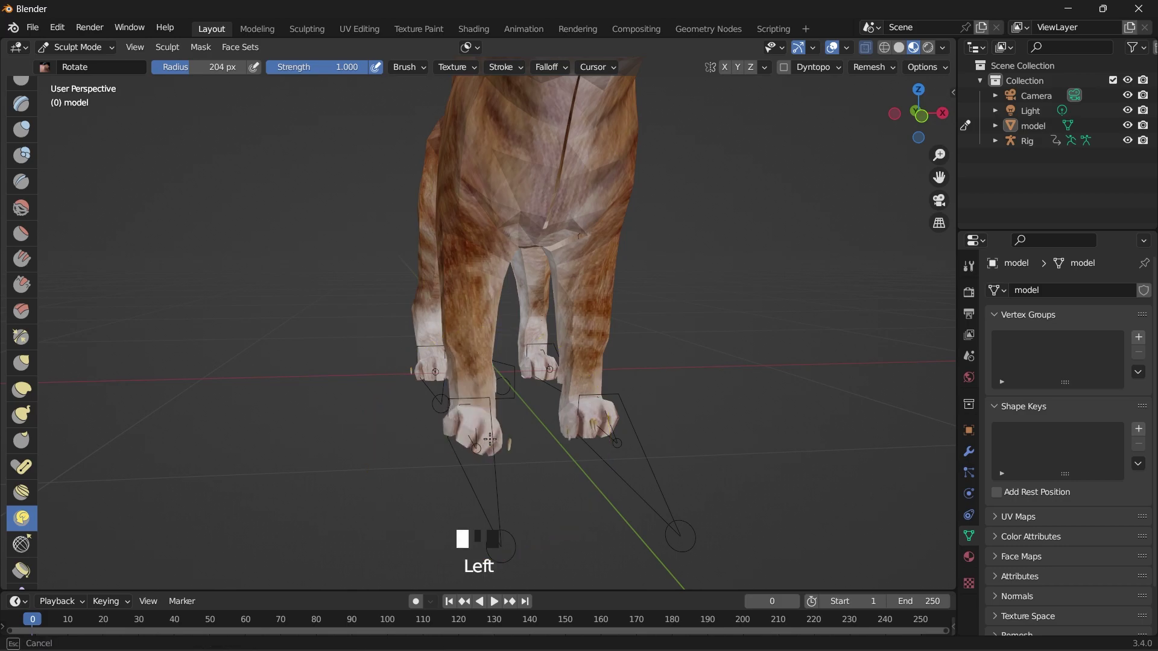
click(920, 115)
click(561, 385)
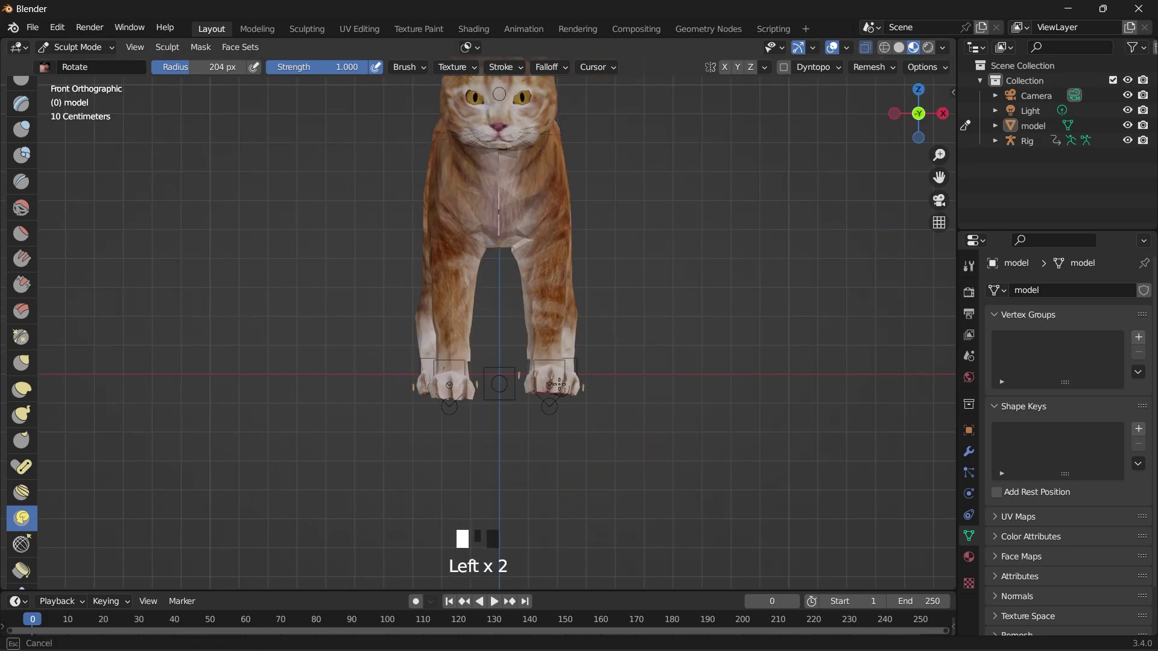
scroll(909, 126, up, 3)
drag(910, 126, 776, 362)
scroll(437, 463, down, 1)
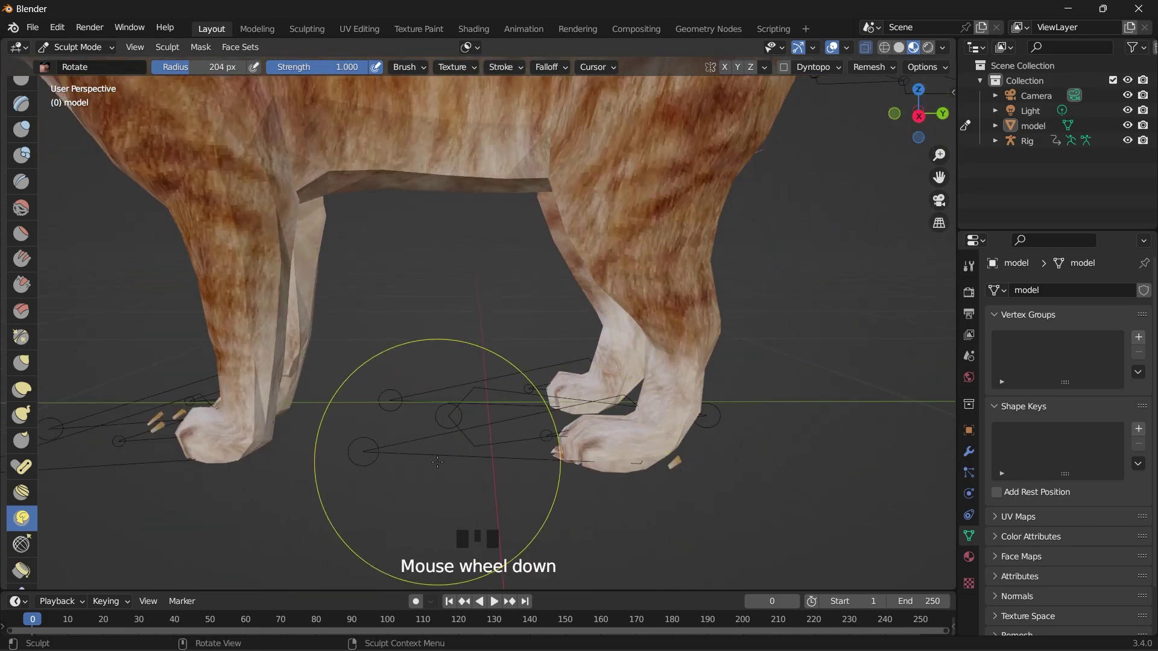
Try to reshape the paws further with the Grab brush
scroll(17, 519, down, 3)
click(22, 291)
mouse_move(574, 414)
mouse_down()
mouse_move(555, 388)
mouse_move(561, 398)
mouse_up()
drag(561, 398, 555, 386)
drag(919, 114, 907, 120)
drag(574, 444, 570, 440)
drag(918, 115, 663, 360)
click(919, 115)
Undo the recent Rotate and Grab strokes on the paws
key(ctrl+z)
key(ctrl+z)
key(ctrl+z)
key(ctrl+z)
key(ctrl+z)
key(ctrl+z)
key(ctrl+z)
key(ctrl+z)
Try to reposition the cat's head with the Pose brush and the Grab brush
mouse_move(908, 131)
mouse_down()
mouse_move(893, 137)
mouse_move(923, 145)
mouse_move(902, 121)
mouse_up()
scroll(899, 132, down, 7)
scroll(362, 344, up, 5)
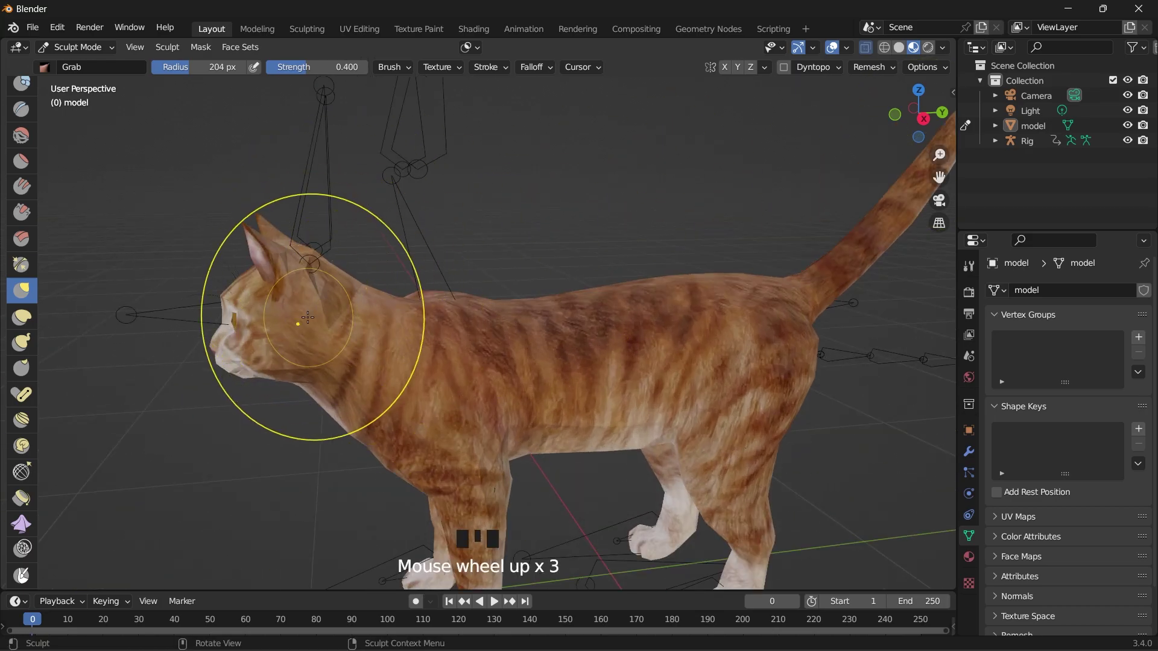
click(22, 395)
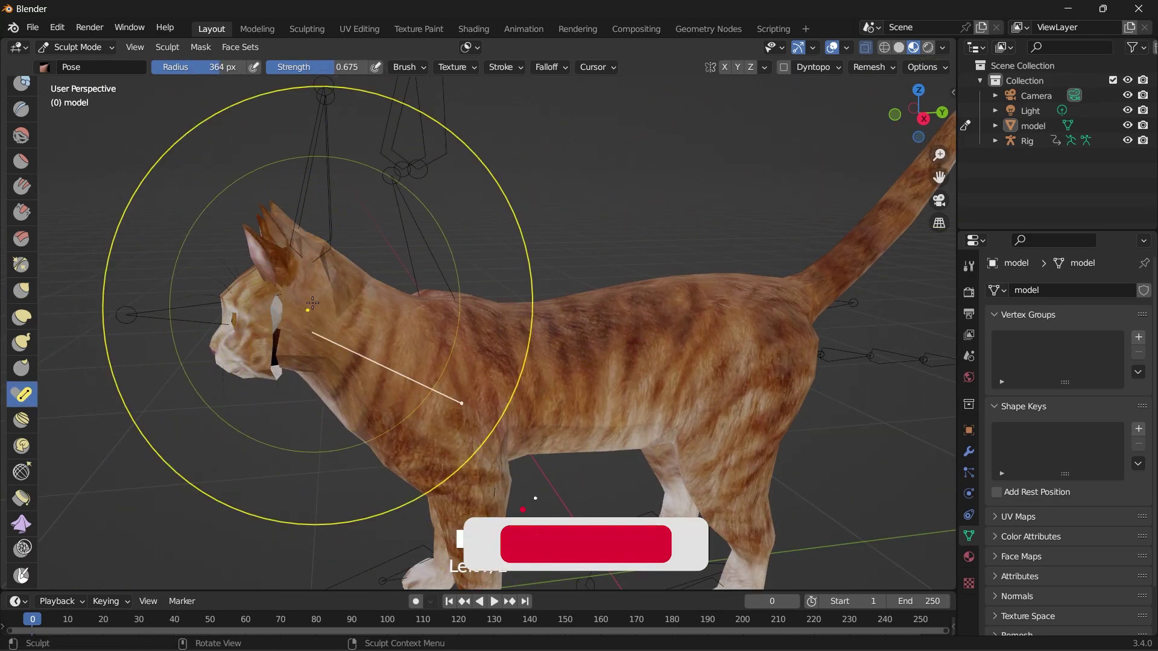
scroll(23, 374, down, 4)
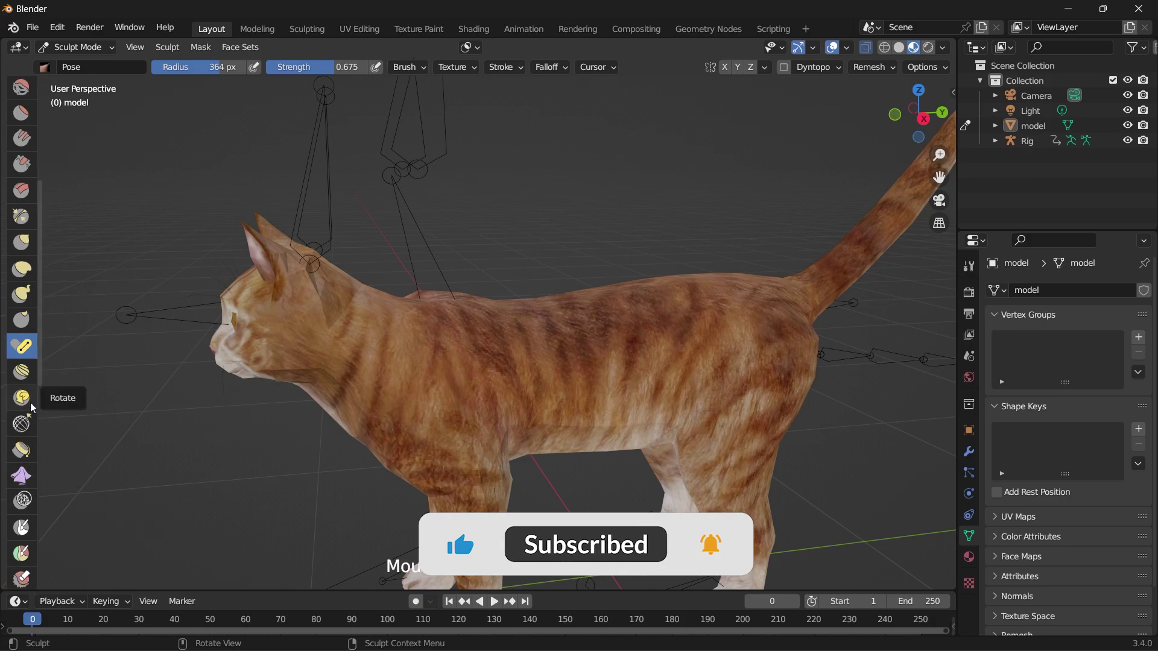
click(21, 194)
drag(320, 283, 312, 293)
key(ctrl+z)
Pull the head and neck back and upward onto the head bones with the Grab brush in a side orthographic view
middle_drag(312, 294, 305, 259)
click(919, 113)
click(919, 113)
click(919, 114)
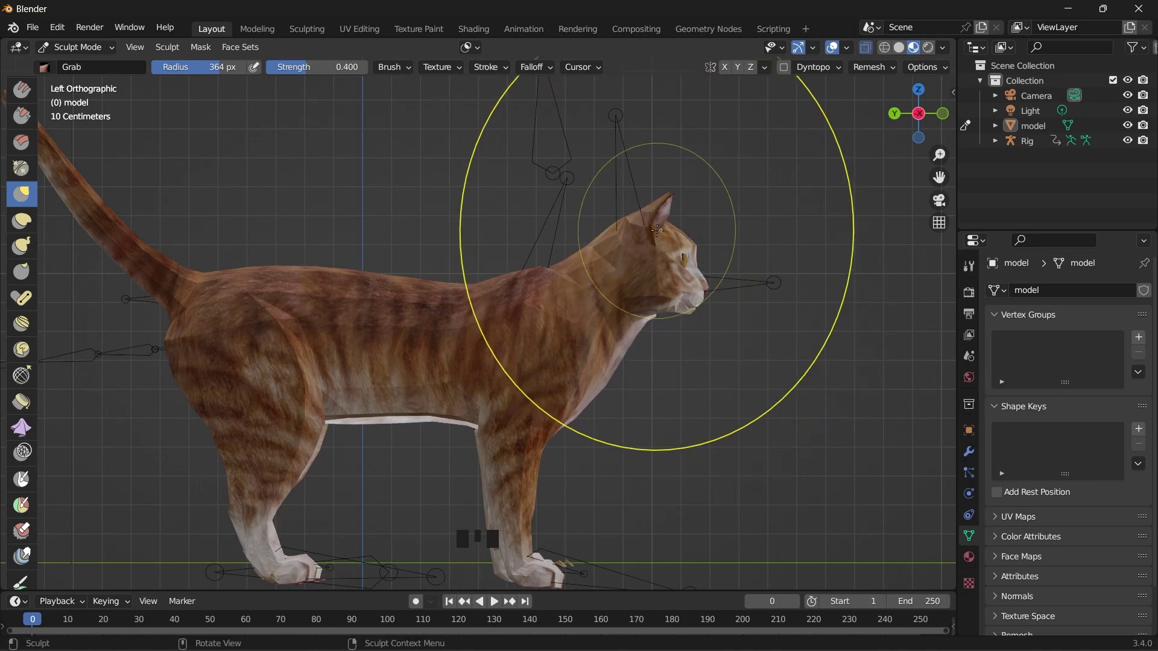
click(666, 267)
drag(666, 268, 532, 254)
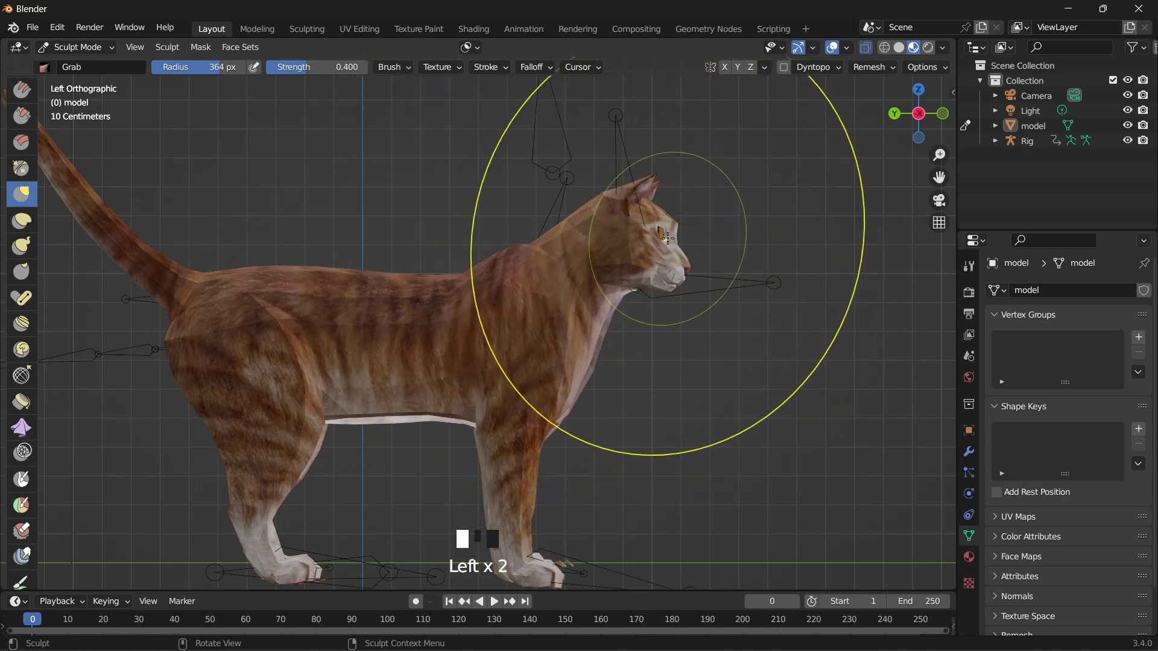
drag(484, 225, 490, 222)
click(582, 209)
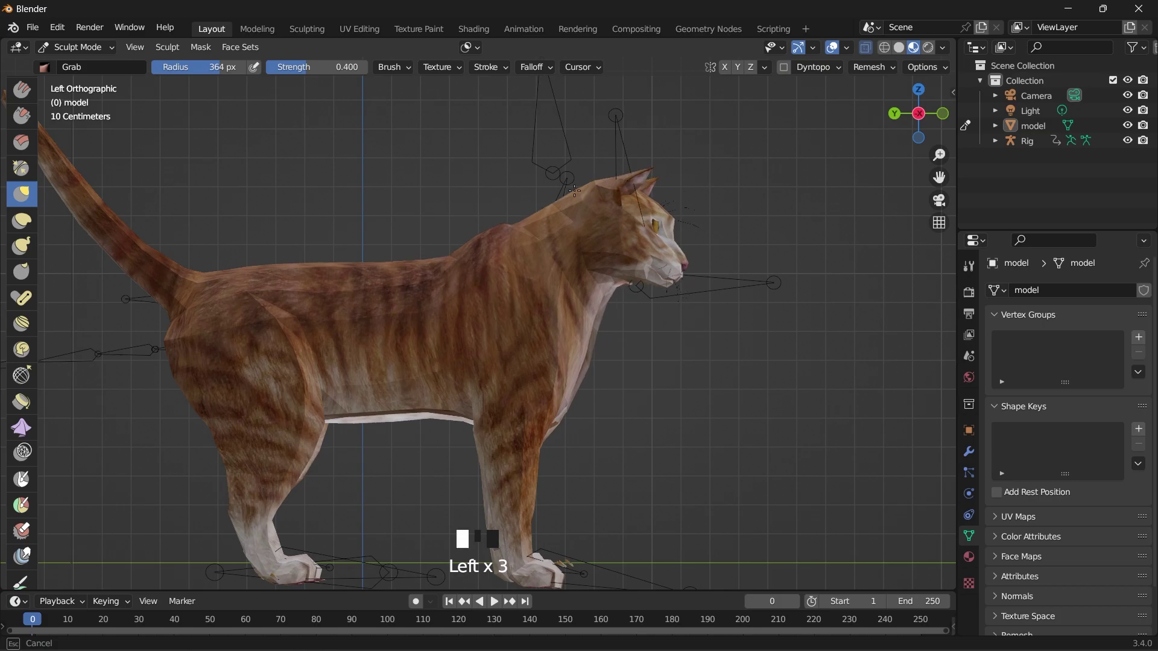
drag(575, 191, 558, 286)
Refine the fit of the head and neck to the rig with further Grab strokes from several angles
drag(919, 115, 680, 195)
click(919, 114)
click(353, 231)
click(494, 237)
click(924, 119)
click(923, 118)
drag(919, 114, 342, 242)
click(919, 114)
drag(919, 115, 632, 243)
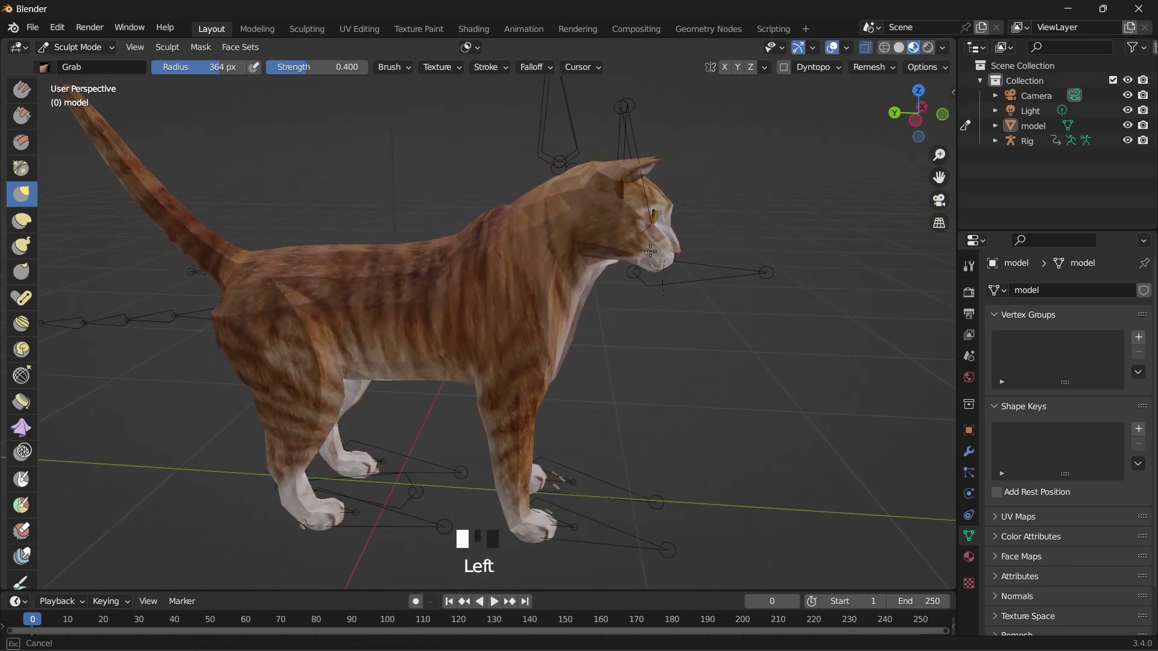
Bend the raised tail down toward the tail bones with the Pose brush, undoing the stray stroke at its base
drag(912, 134, 906, 183)
click(914, 123)
scroll(906, 182, down, 3)
drag(919, 114, 910, 120)
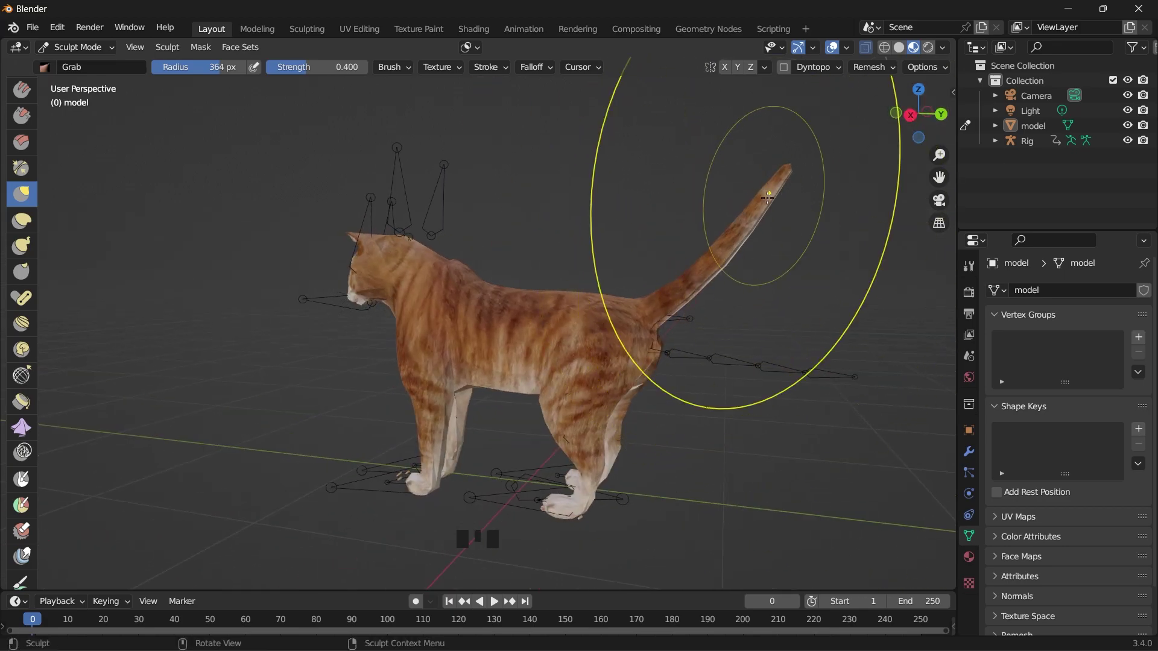
click(22, 297)
drag(814, 237, 832, 275)
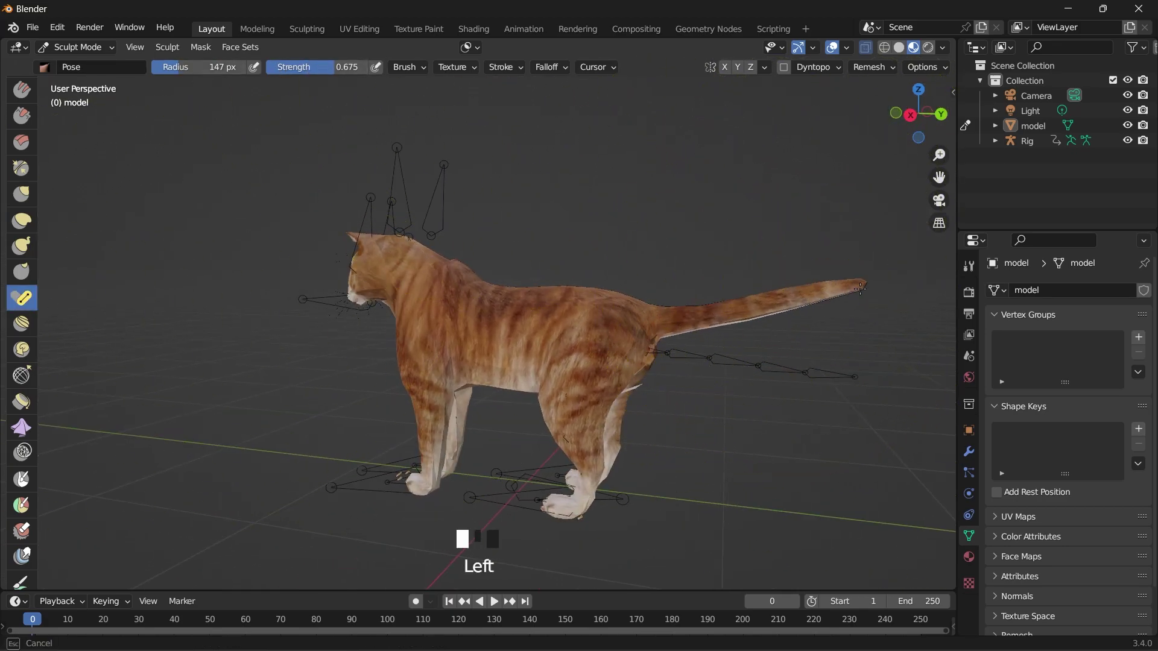
mouse_move(724, 314)
mouse_down()
mouse_move(807, 311)
mouse_move(807, 335)
mouse_up()
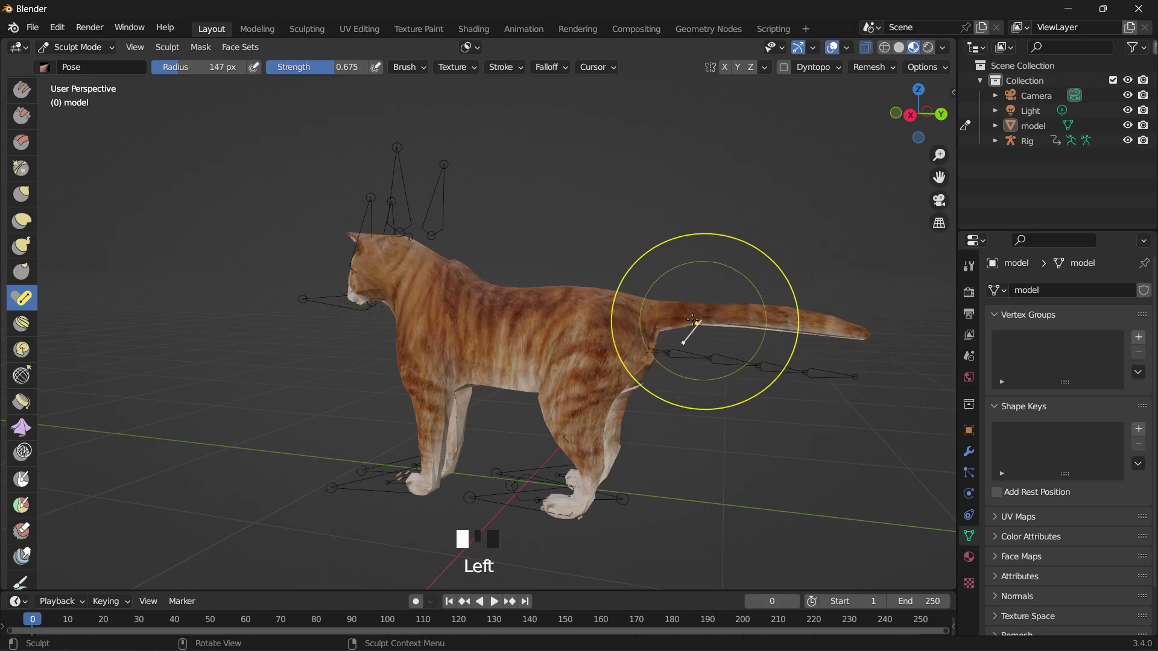
mouse_move(668, 318)
mouse_down()
mouse_move(651, 337)
mouse_move(646, 309)
mouse_up()
key(ctrl+z)
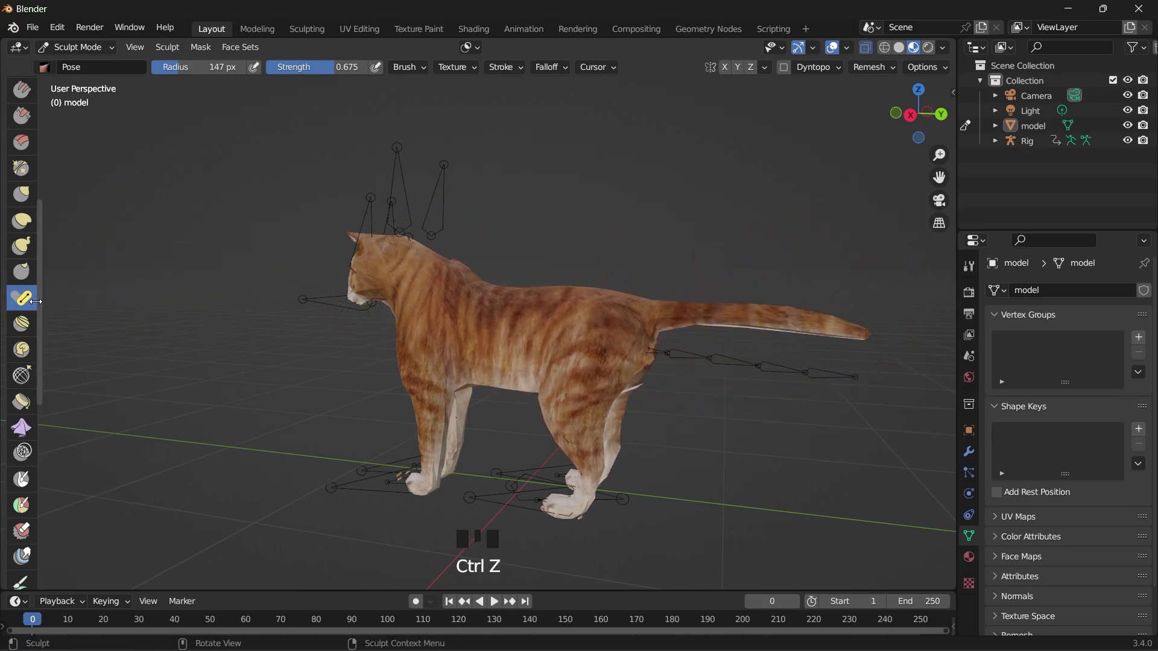
Pull the tail closer to the tail bone chain with the Grab brush
scroll(30, 277, down, 3)
click(21, 122)
click(910, 114)
click(762, 324)
click(766, 324)
mouse_move(766, 324)
mouse_down()
mouse_move(788, 338)
mouse_move(805, 327)
mouse_move(805, 355)
mouse_up()
click(684, 349)
Reshape the base of the tail where it meets the rump with the Grab brush
drag(917, 115, 904, 125)
scroll(723, 315, up, 3)
click(723, 315)
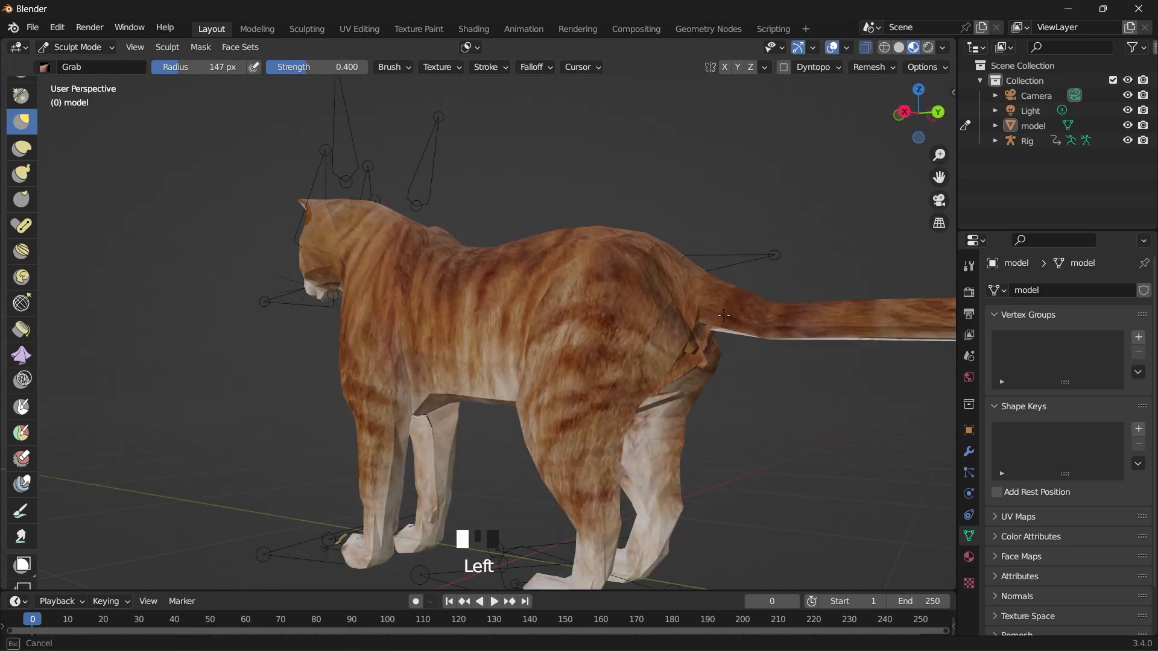
drag(937, 176, 733, 158)
click(694, 302)
click(754, 308)
Return to Object Mode and select the cat mesh followed by the rig as the active object
mouse_move(920, 124)
mouse_down()
mouse_move(921, 134)
mouse_move(660, 233)
mouse_up()
scroll(659, 233, down, 3)
click(77, 47)
click(79, 60)
drag(918, 115, 906, 138)
drag(938, 178, 939, 176)
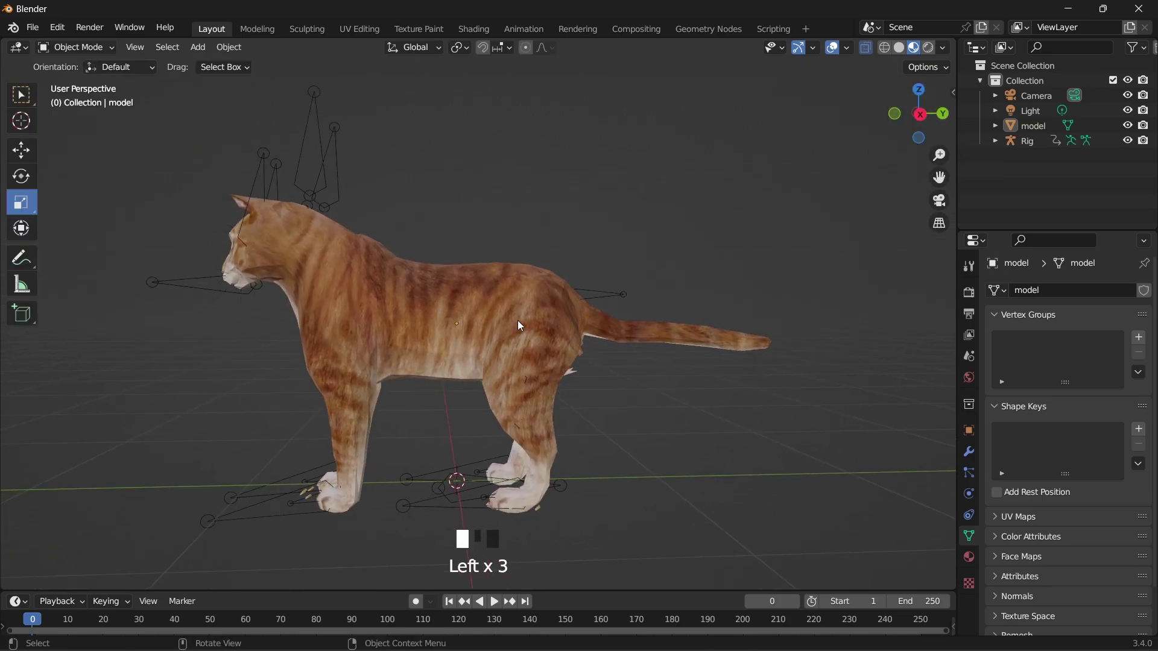
click(338, 197)
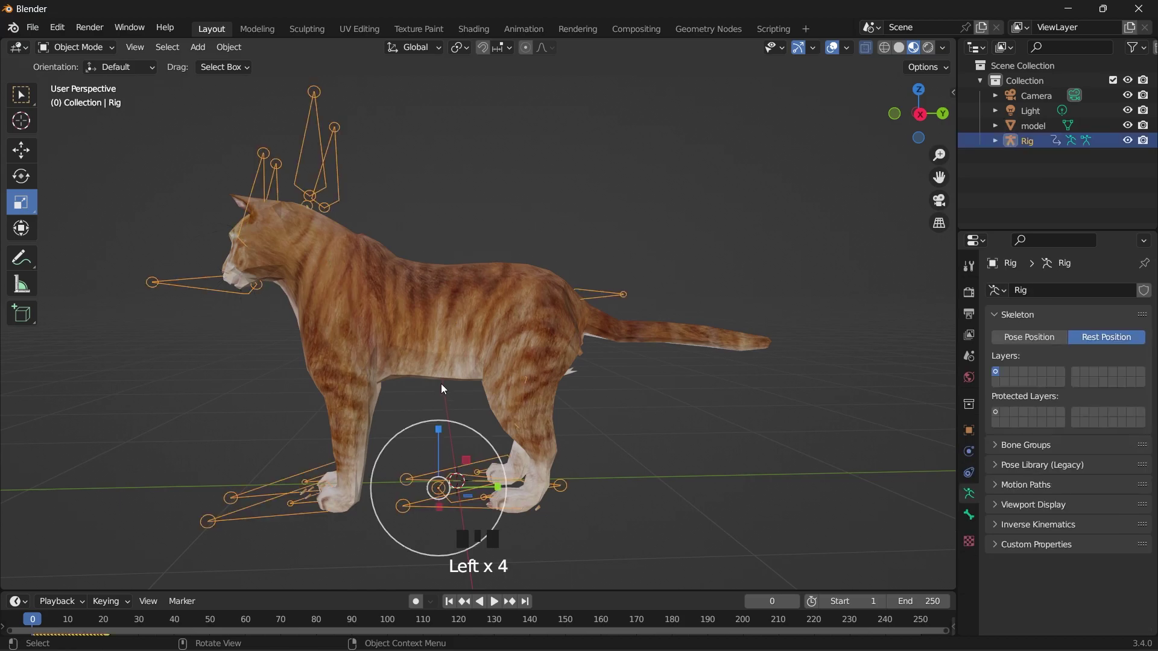
click(432, 342)
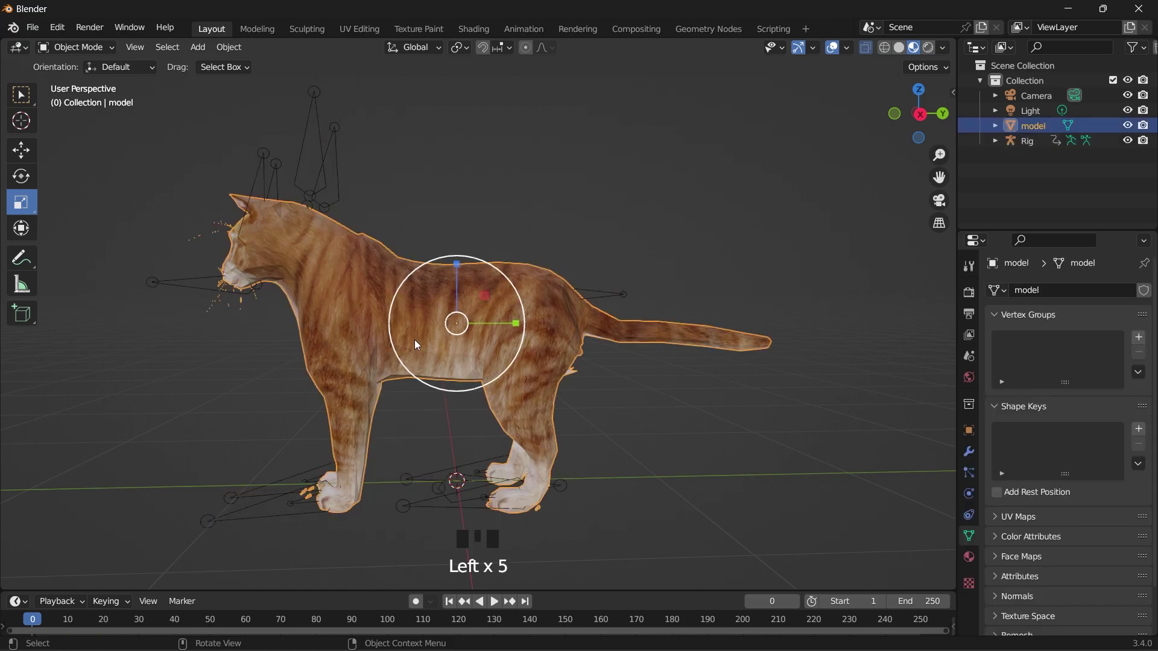
shift+click(324, 192)
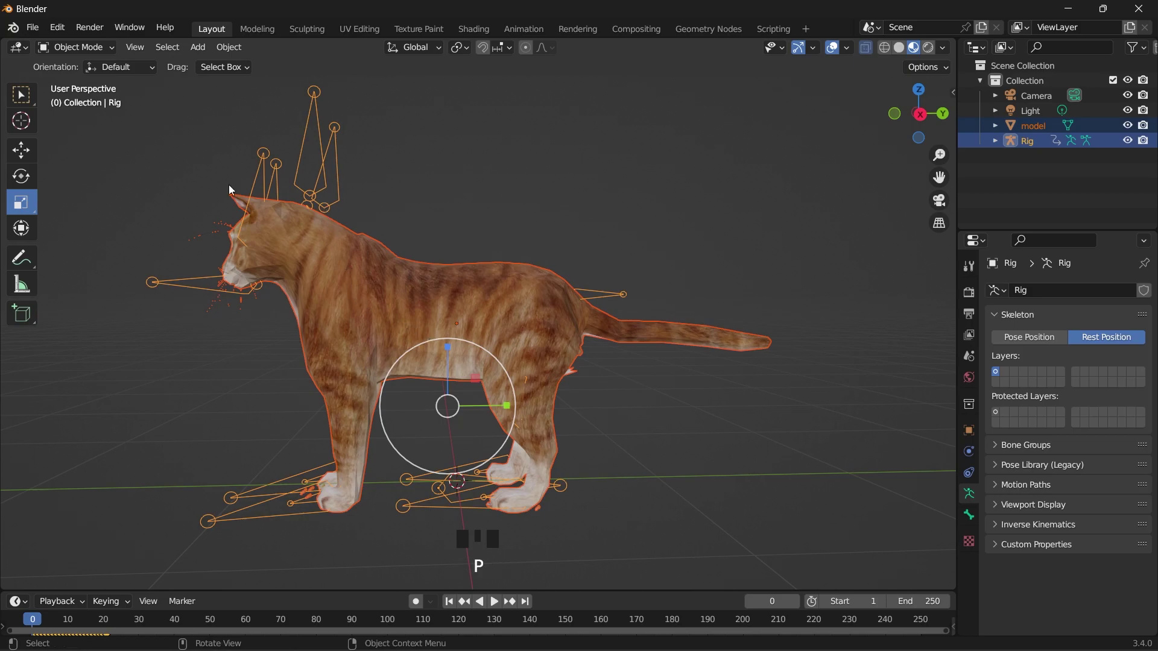
Parent the cat mesh to the rig using Armature Deform With Automatic Weights
click(69, 48)
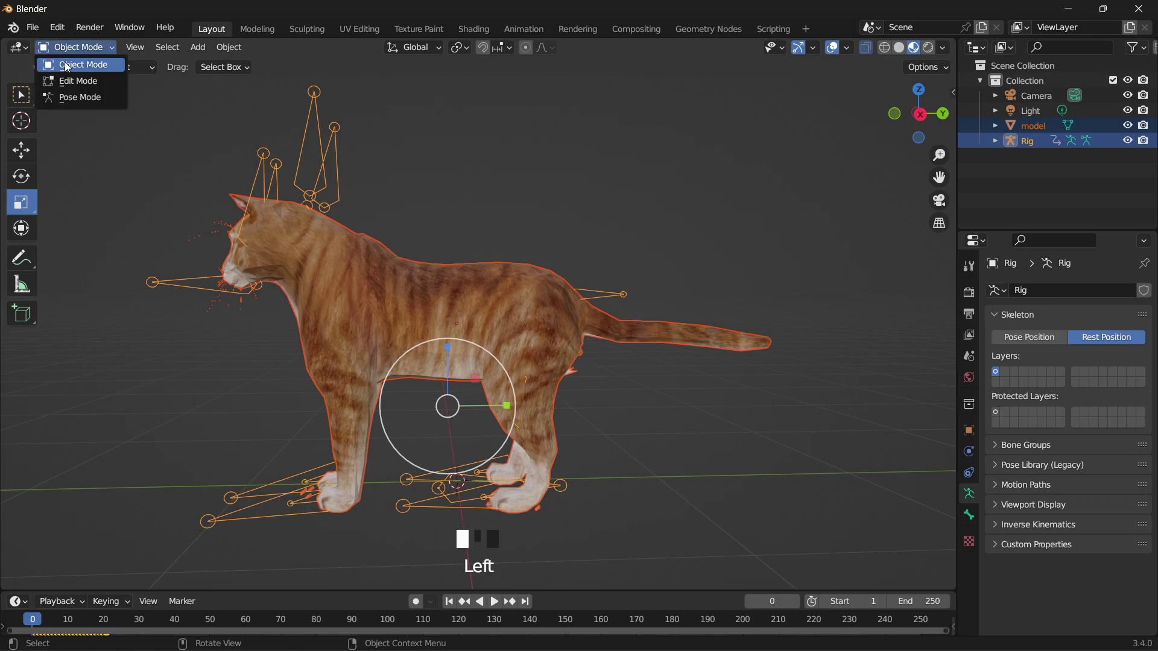
click(21, 95)
key(ctrl+p)
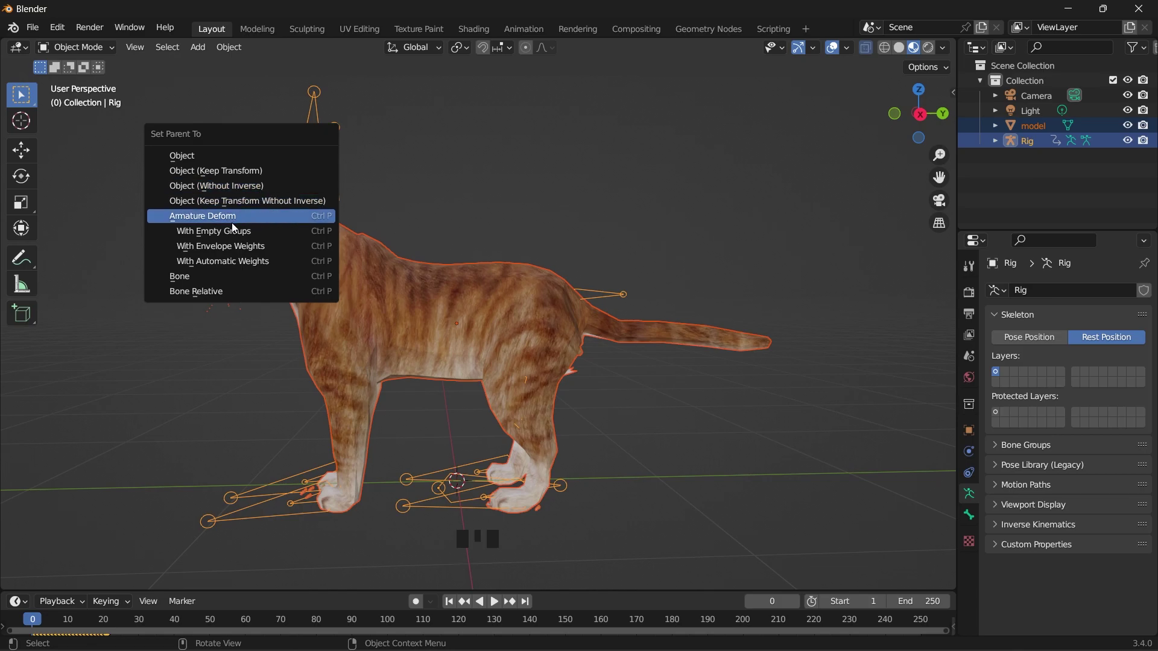
click(261, 263)
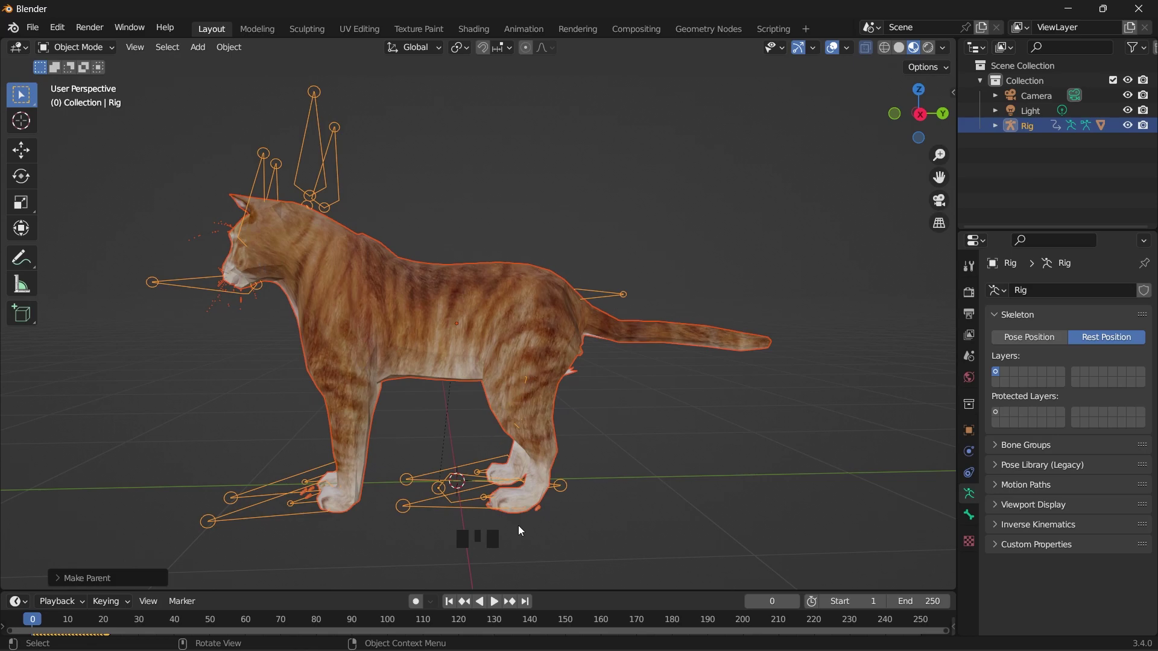
Set the armature to Pose Position and play the walk animation to check how the mesh deforms
click(1020, 341)
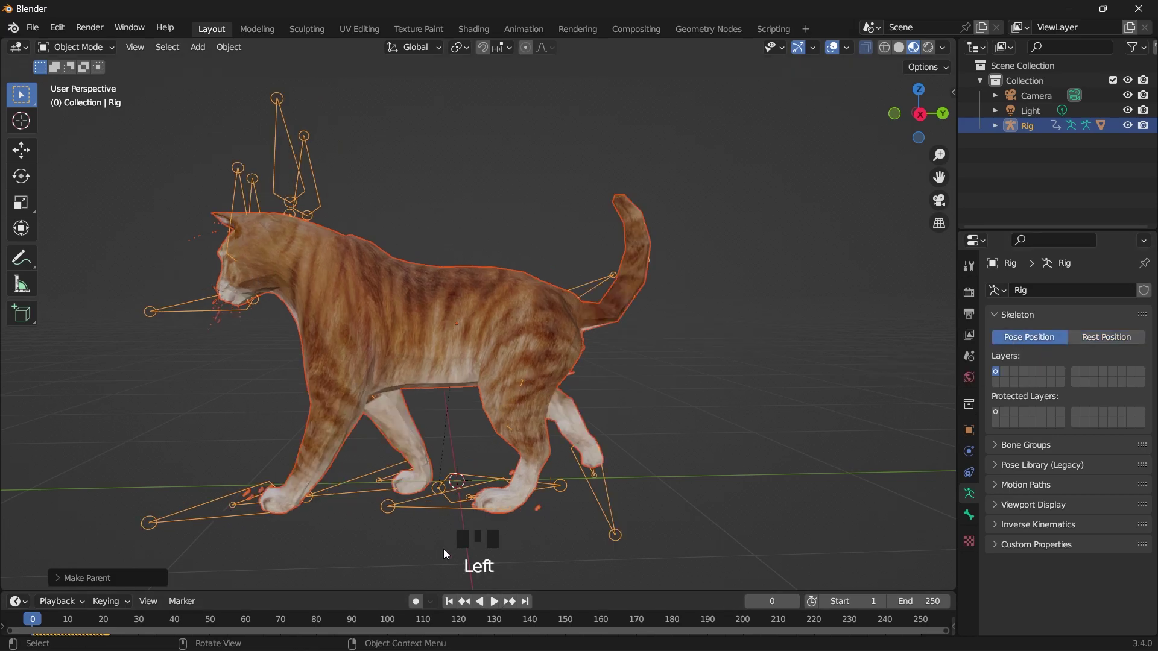
click(42, 619)
drag(919, 113, 903, 61)
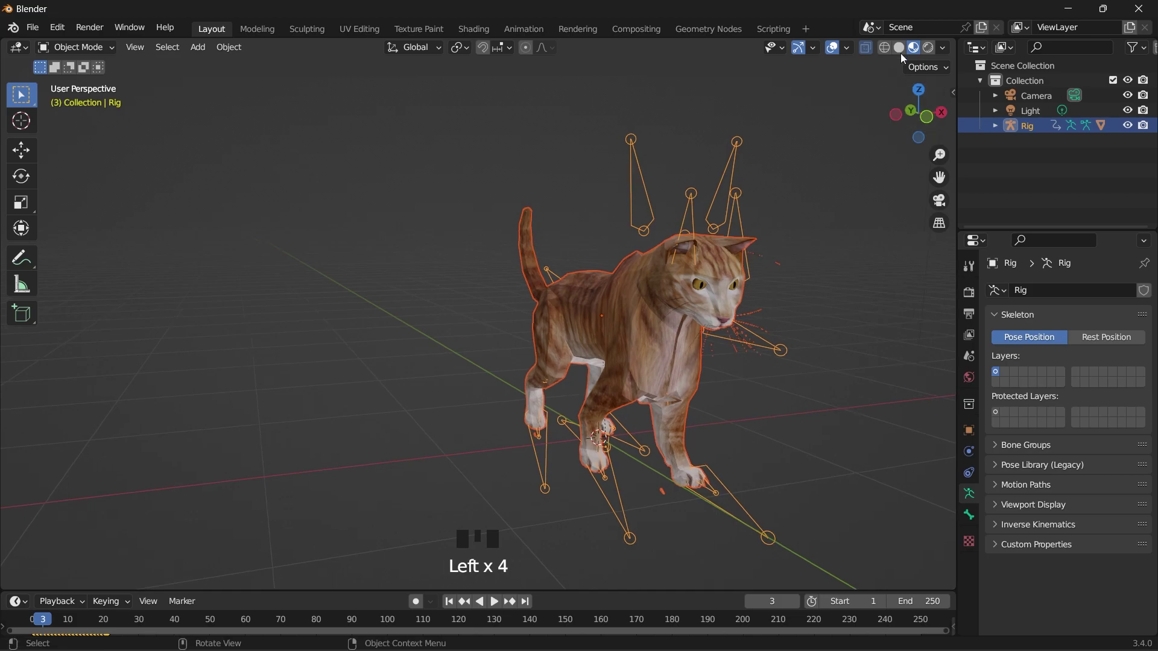
key(space)
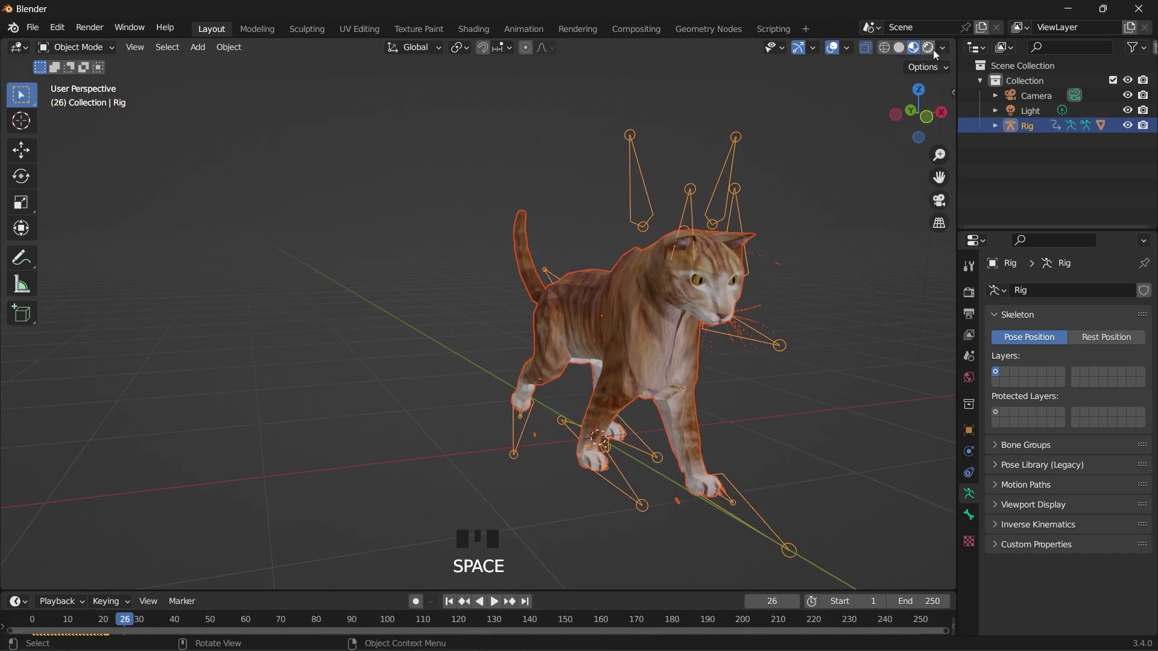
Show the cat in Rendered viewport shading and enlarge the timeline area
click(929, 48)
drag(919, 114, 833, 126)
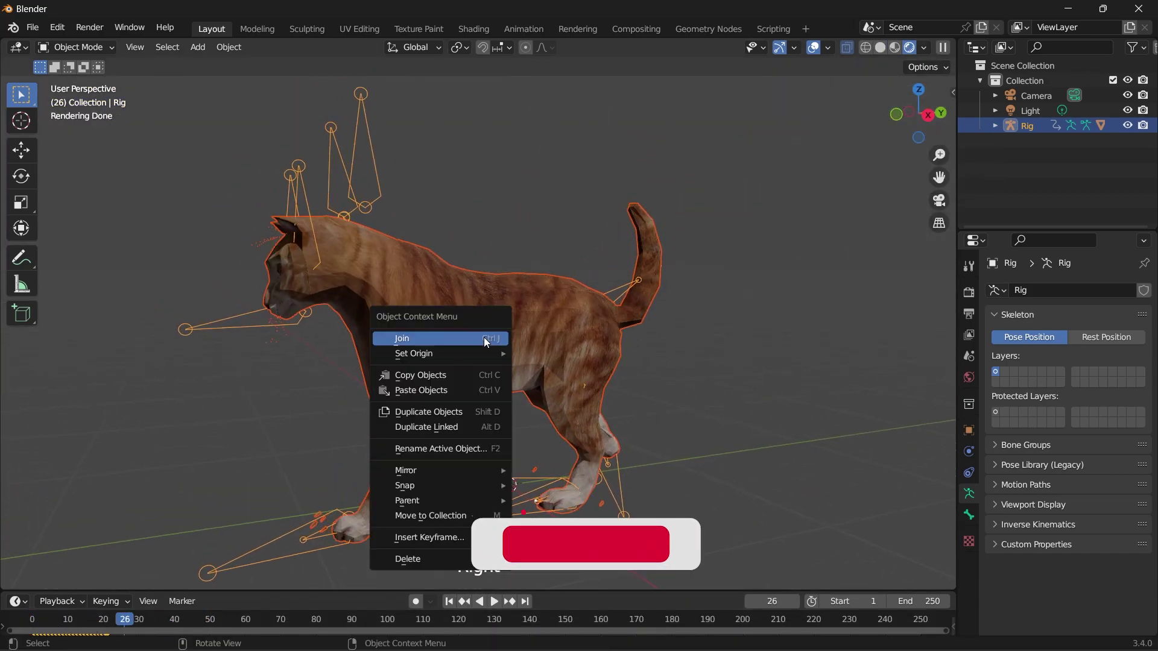
click(501, 333)
right_click(518, 326)
click(470, 279)
click(494, 602)
drag(211, 592, 211, 451)
Play the walk animation from the start several times and examine the cat's movement from different angles
click(449, 451)
click(488, 452)
scroll(226, 434, down, 2)
key(space)
key(space)
key(space)
mouse_move(919, 113)
mouse_down()
mouse_move(899, 115)
mouse_move(916, 114)
mouse_move(905, 128)
mouse_move(899, 115)
mouse_up()
key(space)
key(Left)
key(space)
key(space)
key(Left)
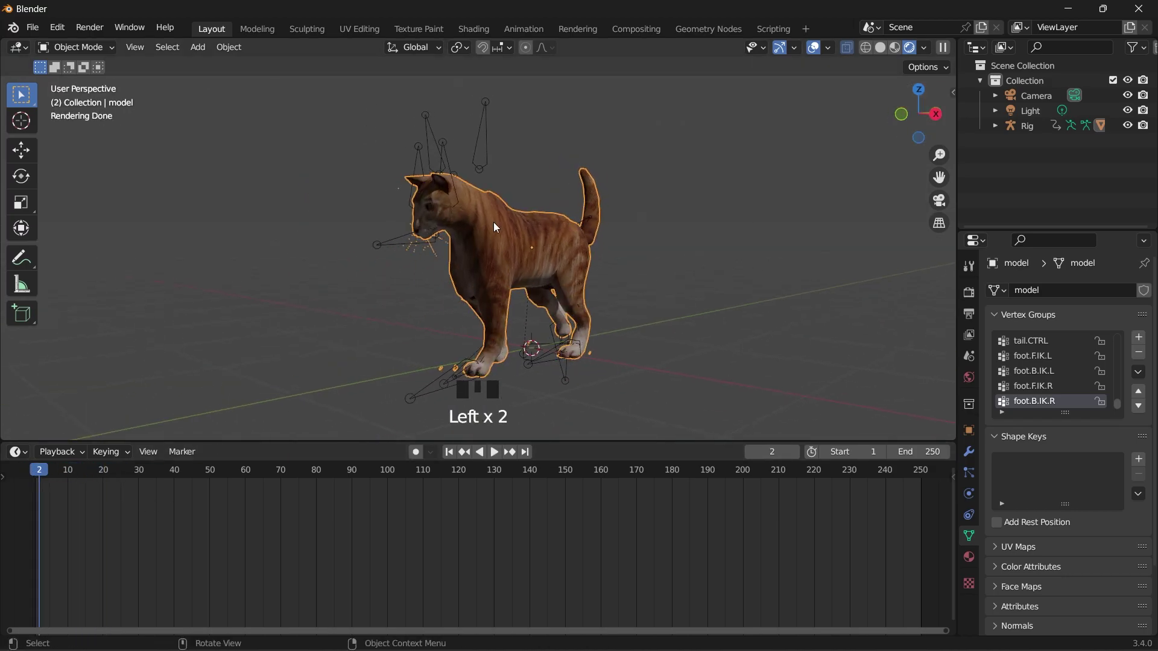
Select the rig and paste its walk-cycle keyframes repeatedly end to end along the timeline, with one copy starting at frame 81
click(532, 283)
click(107, 477)
key(ctrl+v)
click(178, 477)
key(ctrl+v)
click(246, 477)
key(ctrl+v)
click(321, 476)
key(ctrl+v)
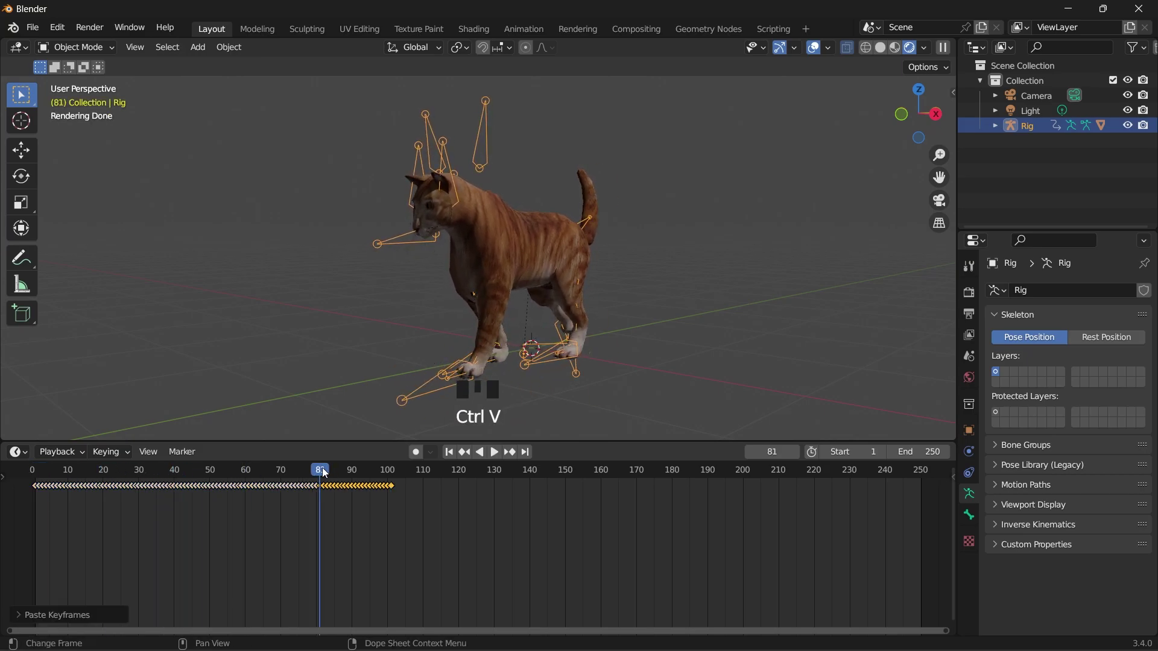
Return to frame 0, make the viewport taller and play the extended walk animation
drag(408, 470, 32, 470)
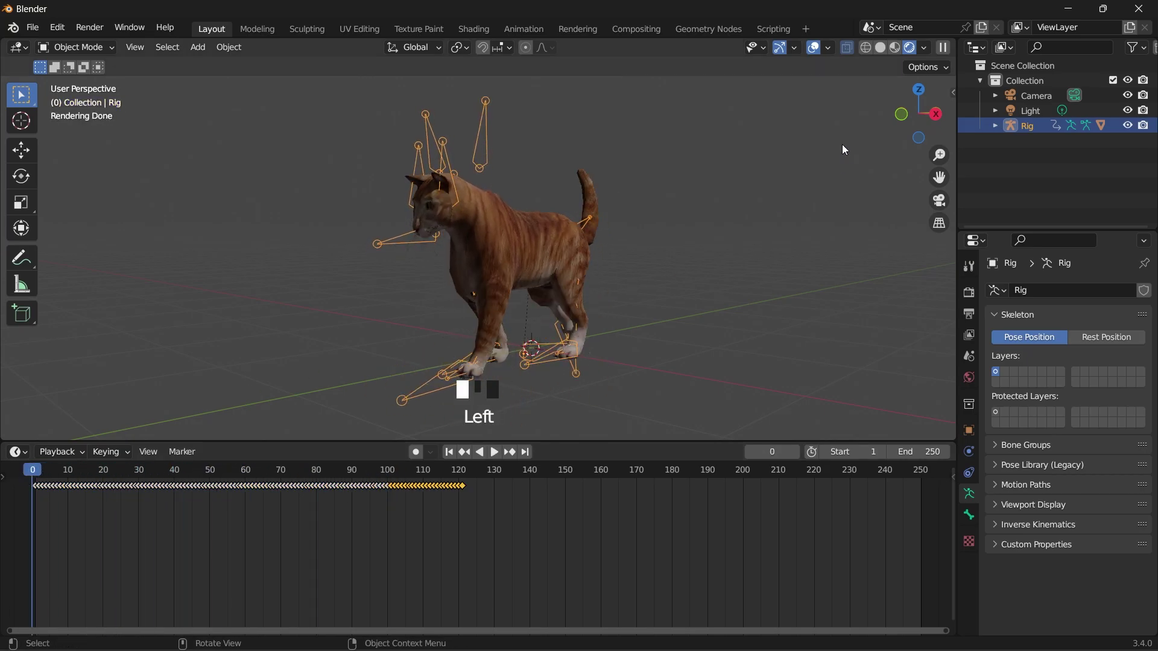
mouse_move(914, 122)
mouse_down()
mouse_move(864, 128)
mouse_move(953, 134)
mouse_move(910, 134)
mouse_up()
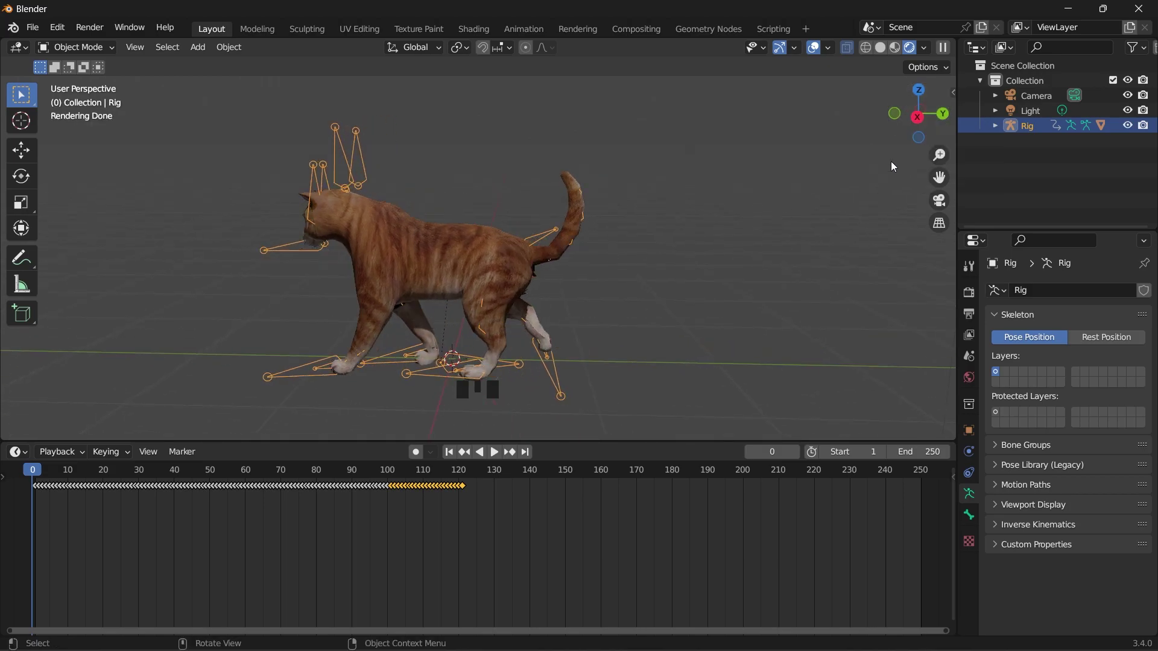
drag(700, 441, 718, 469)
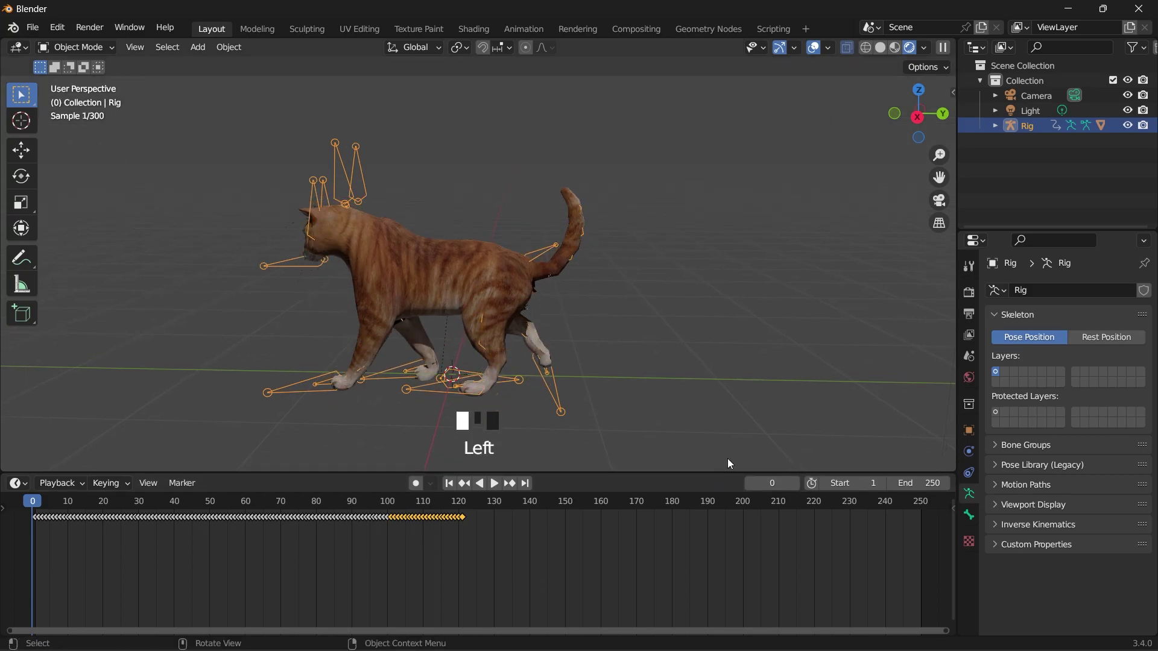
drag(905, 132, 906, 131)
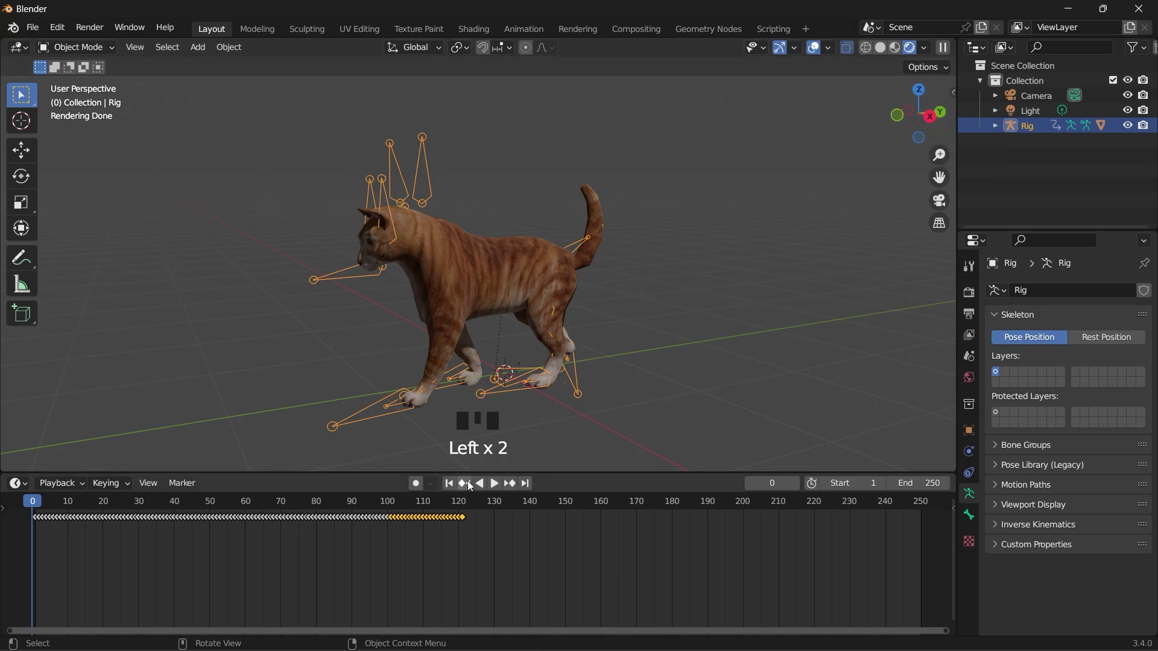
click(493, 485)
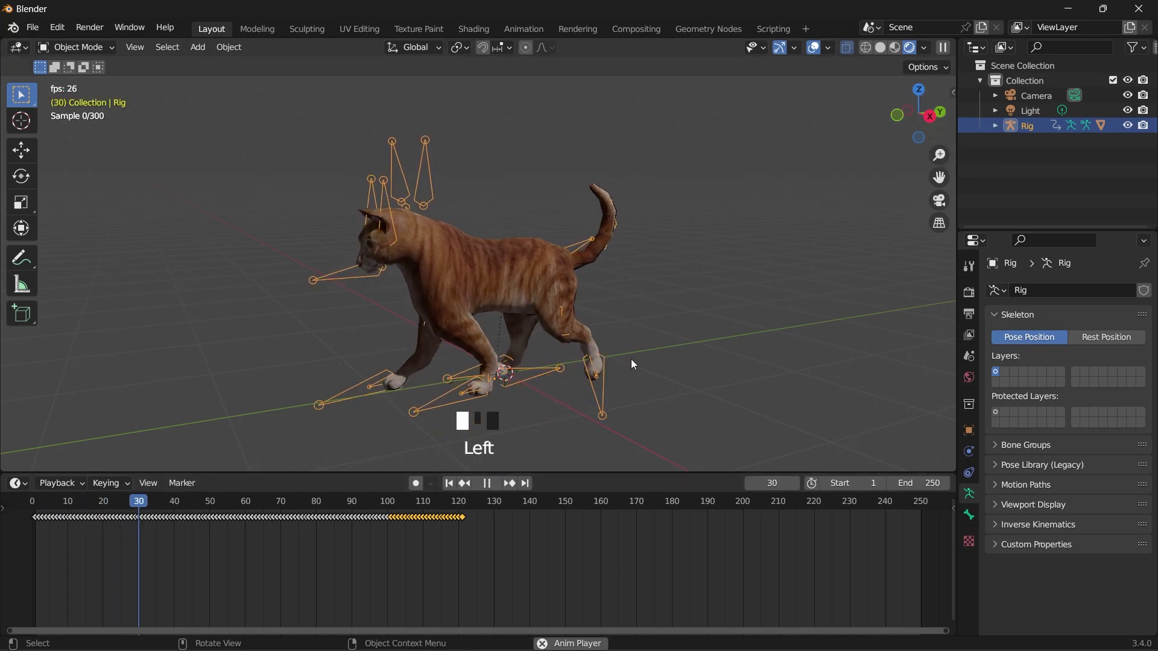